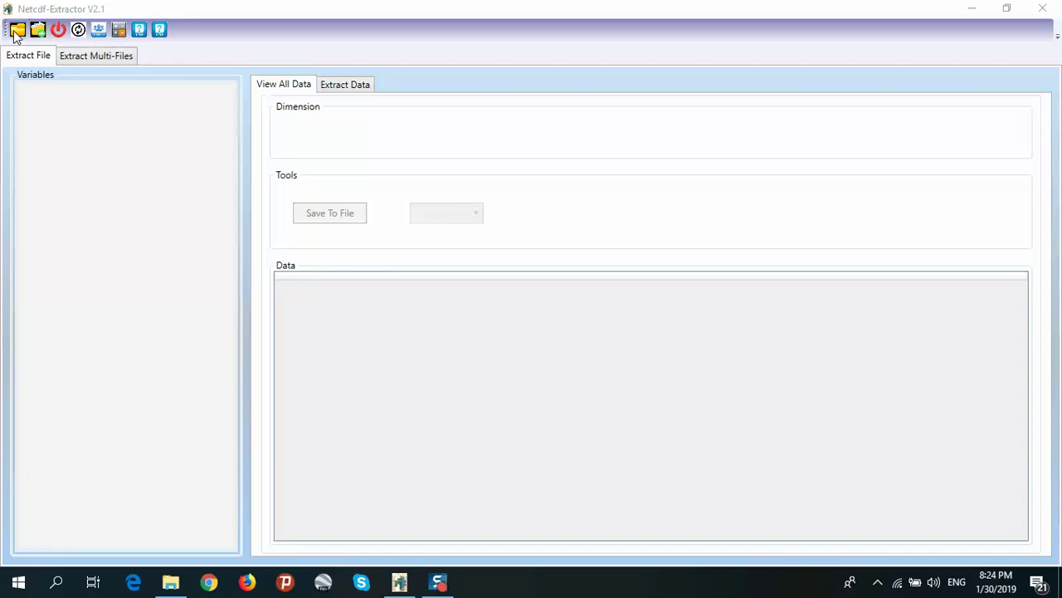
Open the single file AgMERRA_1980_prate.nc4 from the prate folder, using the *.nc4 file type filter
click(15, 32)
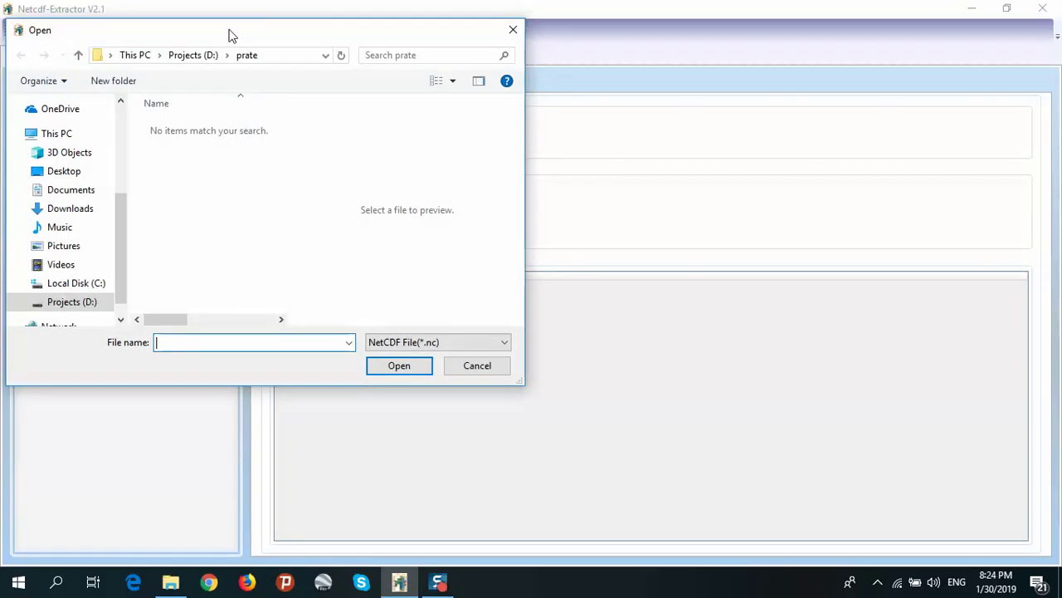
drag(231, 35, 524, 89)
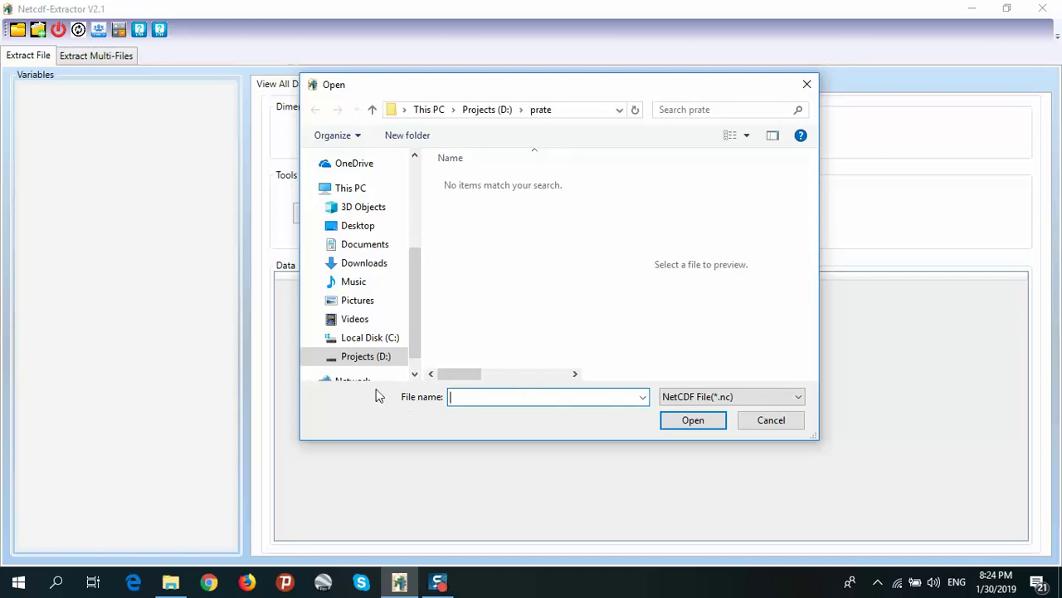
click(415, 374)
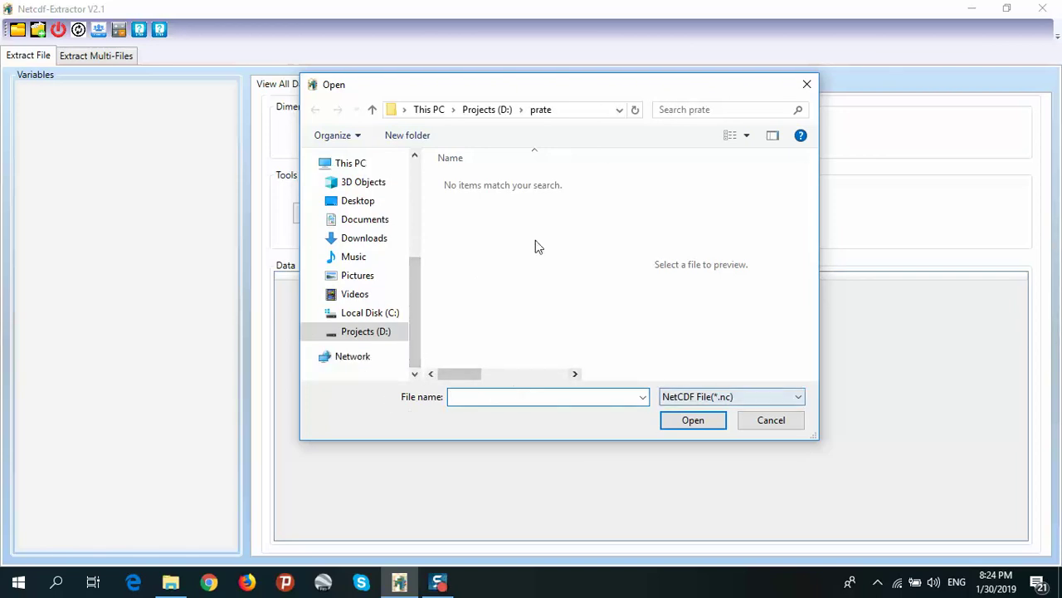
click(718, 399)
click(691, 425)
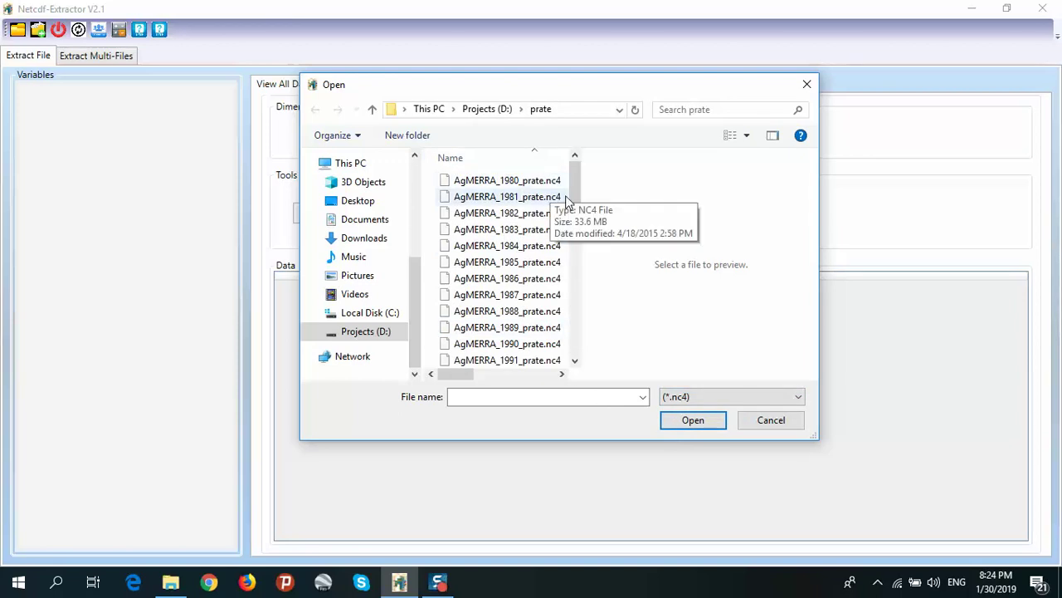
click(495, 184)
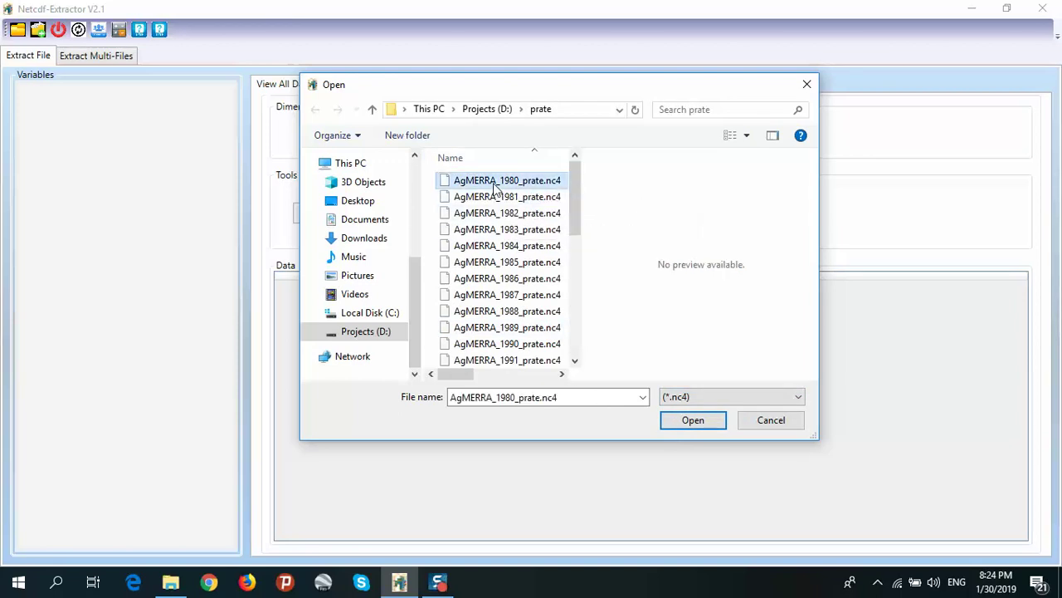
click(692, 420)
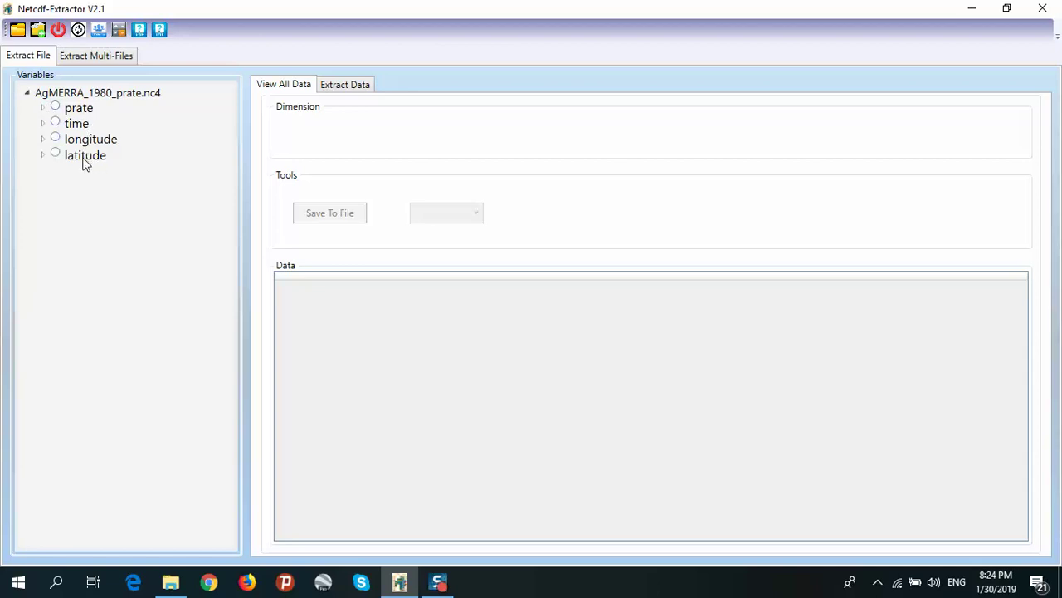
Show the prate variable's attributes, then load the latitude variable and examine its values from first to last
click(42, 109)
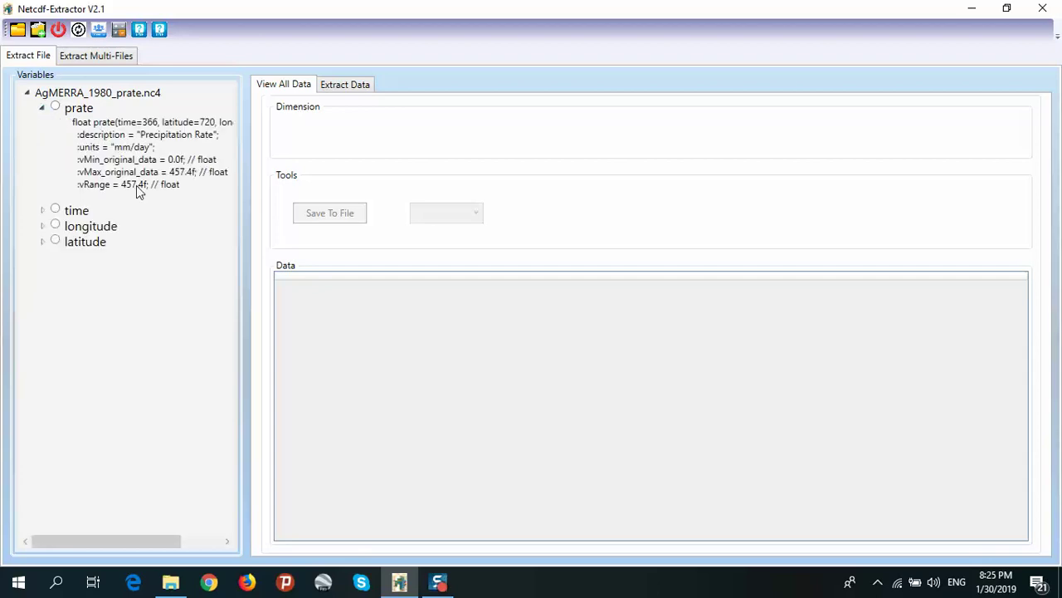
click(55, 241)
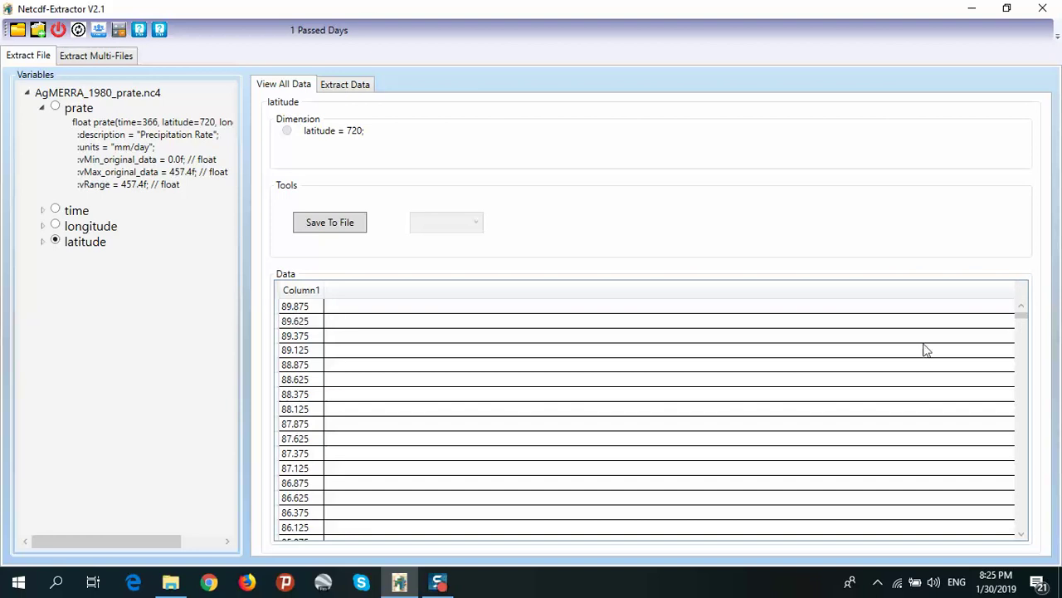
click(1023, 344)
drag(1023, 344, 1032, 543)
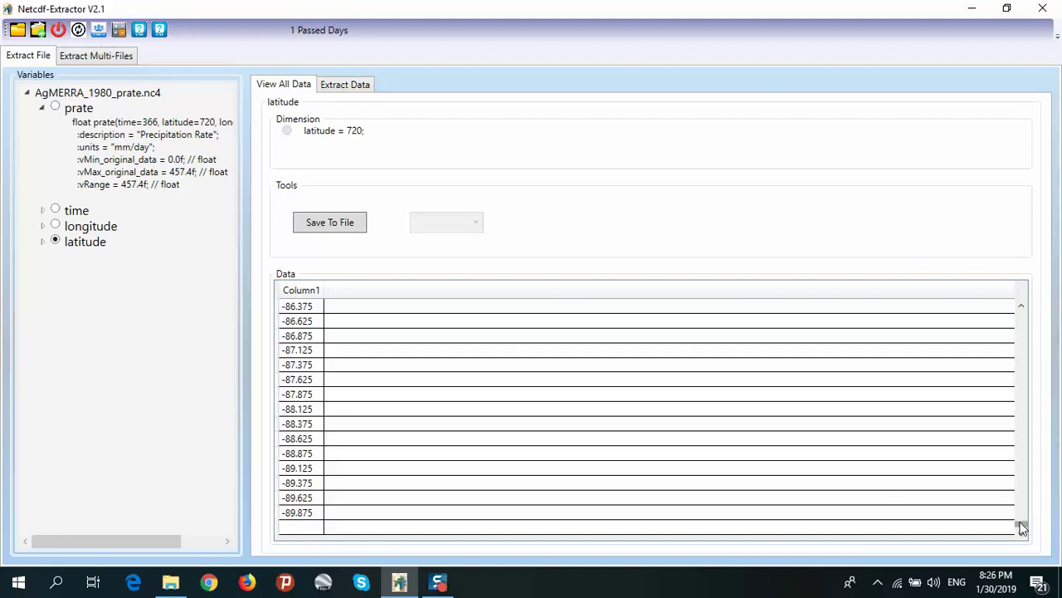
drag(1022, 532, 1020, 311)
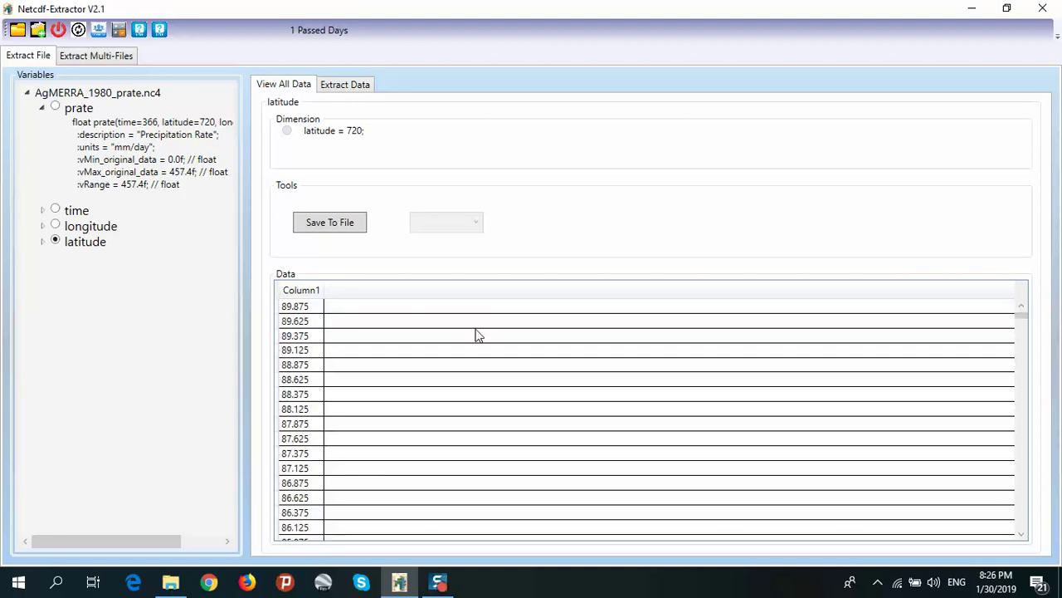
In the Grid Number Calculator, clear the default values and set the latitude domain to start at 90 and end at -90
click(118, 30)
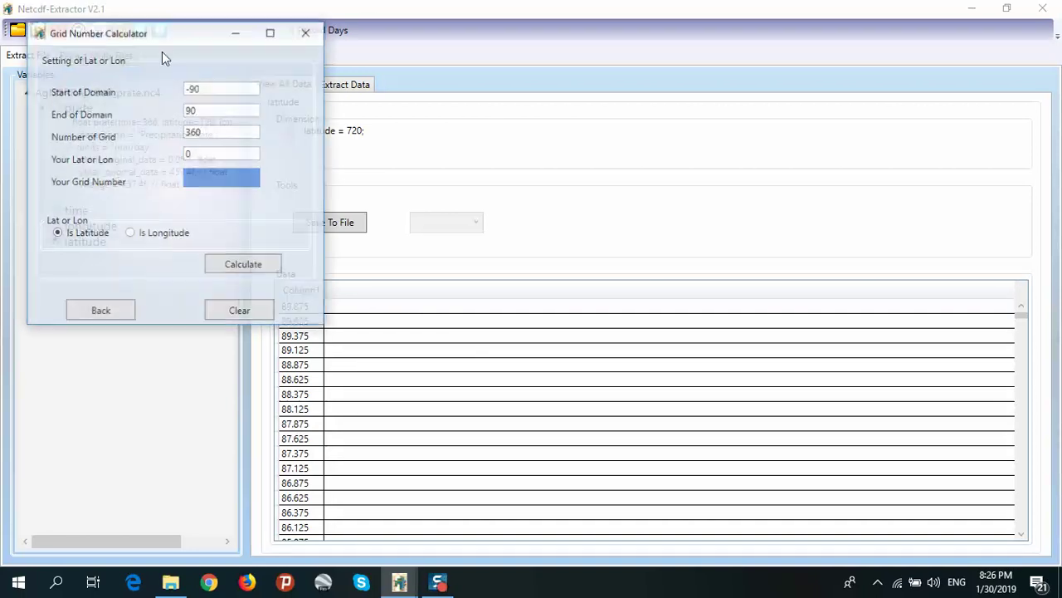
drag(161, 43, 546, 123)
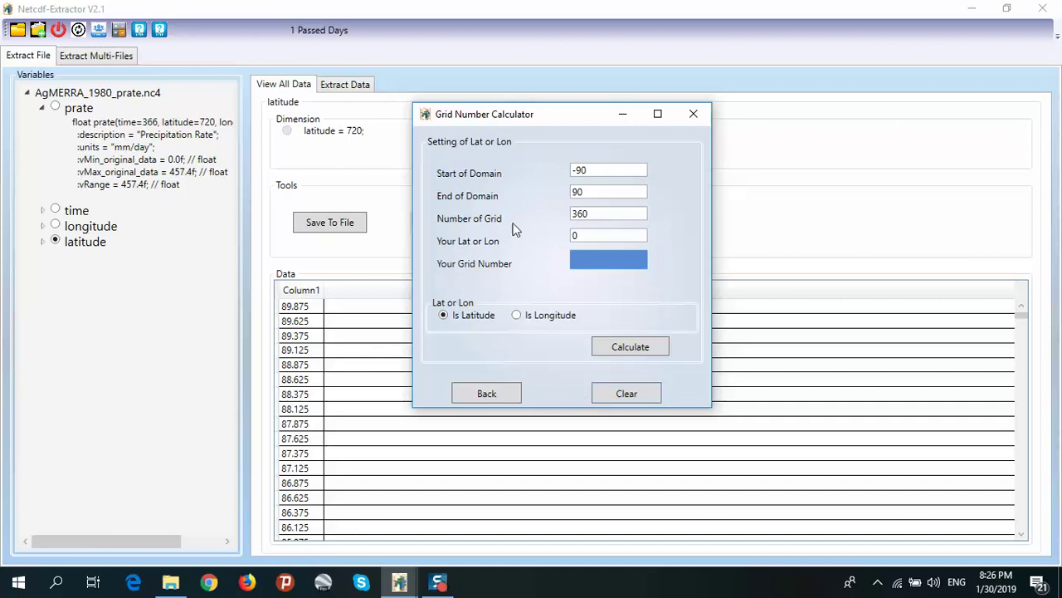
click(623, 394)
click(590, 177)
click(592, 177)
text(9)
click(589, 197)
text(-90)
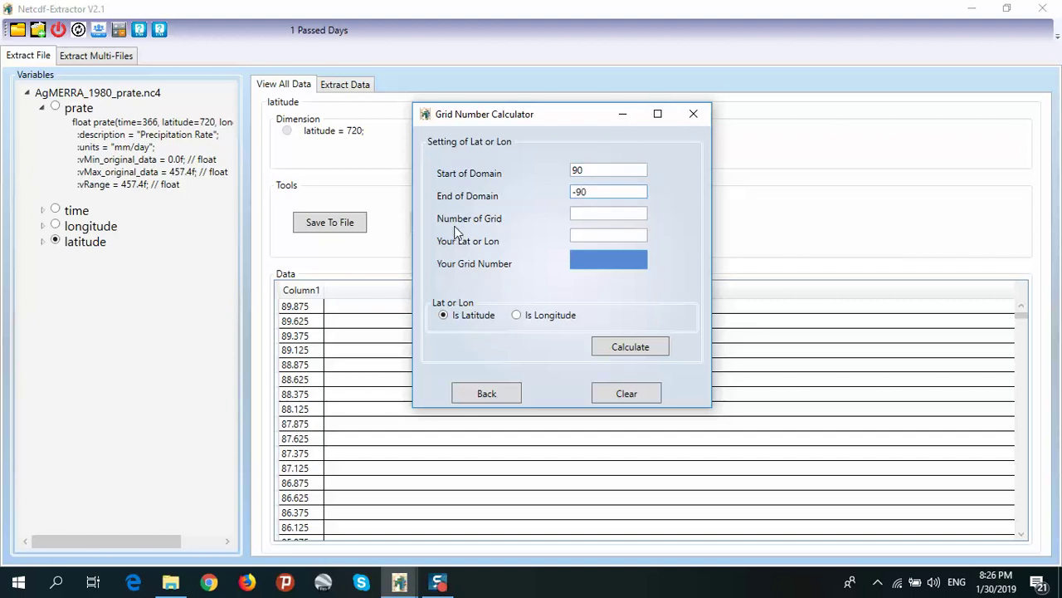
Calculate the grid number for latitude 36.26 with 720 grids, and close the calculator
drag(483, 121, 631, 122)
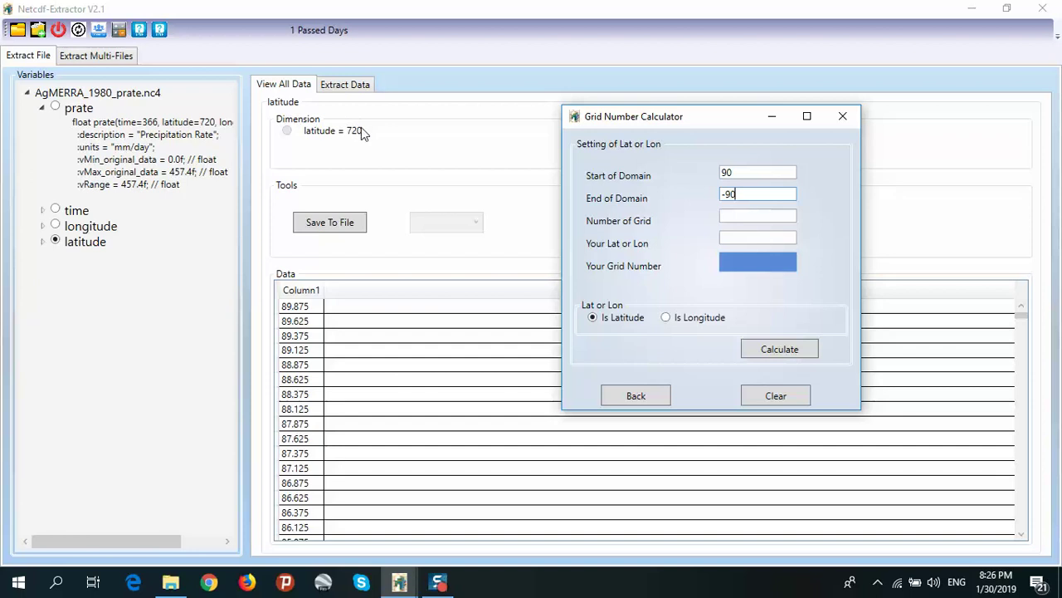
click(733, 218)
text(7)
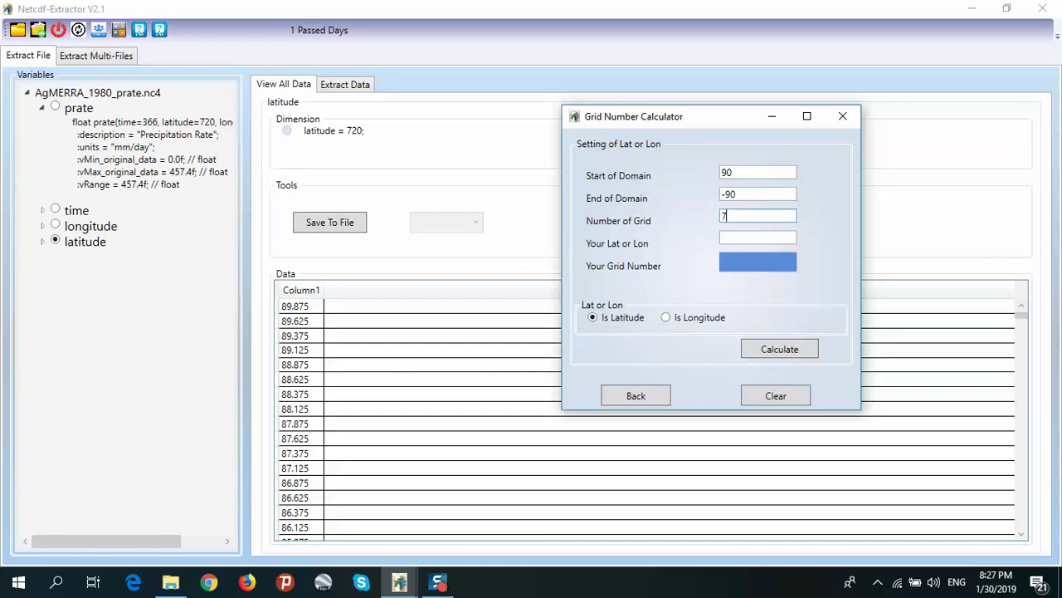
text(20)
click(746, 244)
text(3)
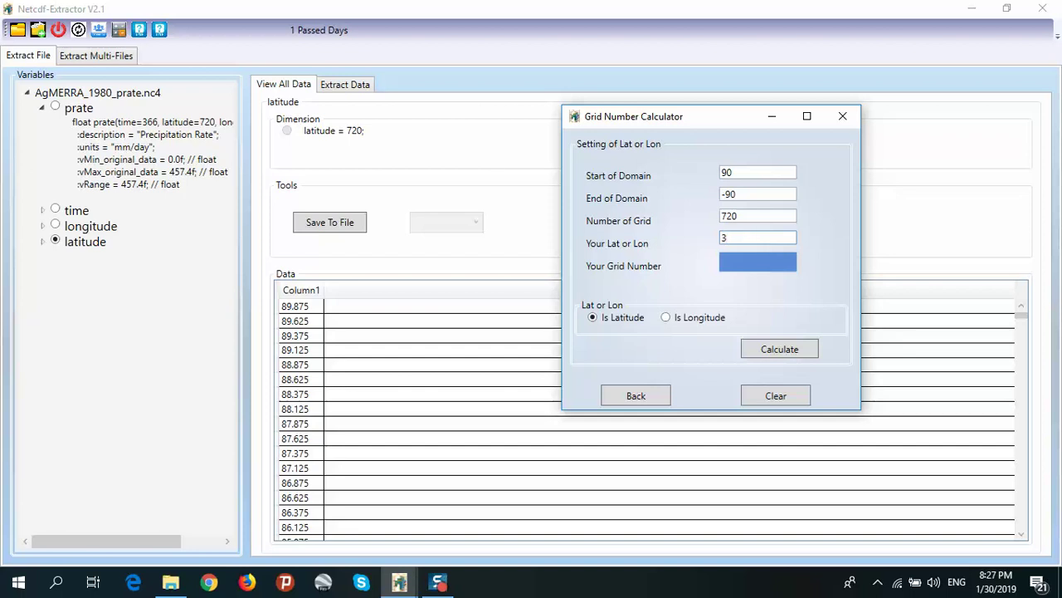
text(6.26)
click(789, 355)
click(636, 396)
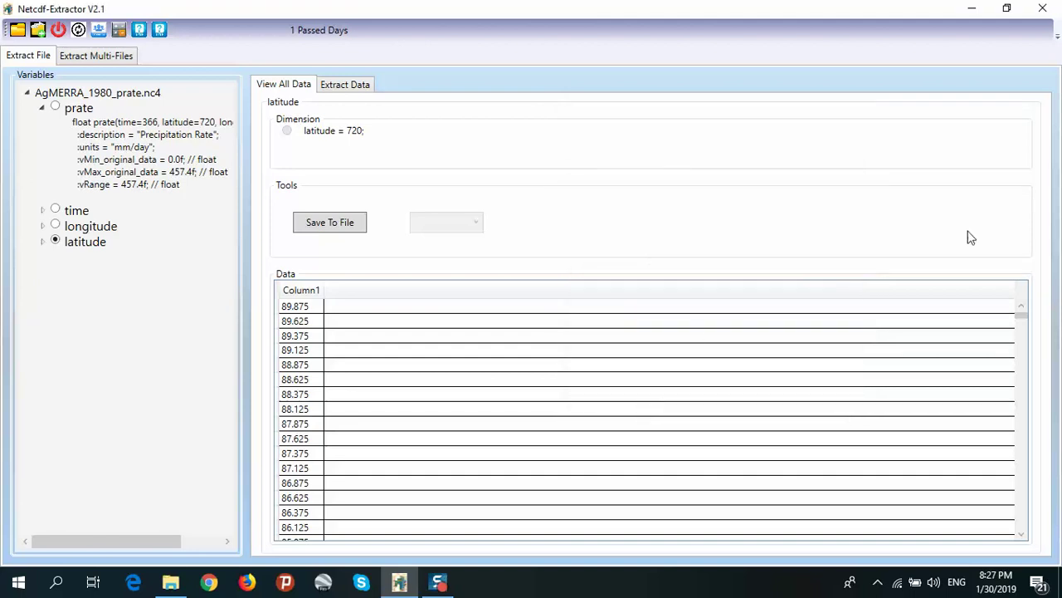
Load the longitude variable, set the reopened Grid Number Calculator aside, and examine the longitude values through to the last row
click(57, 226)
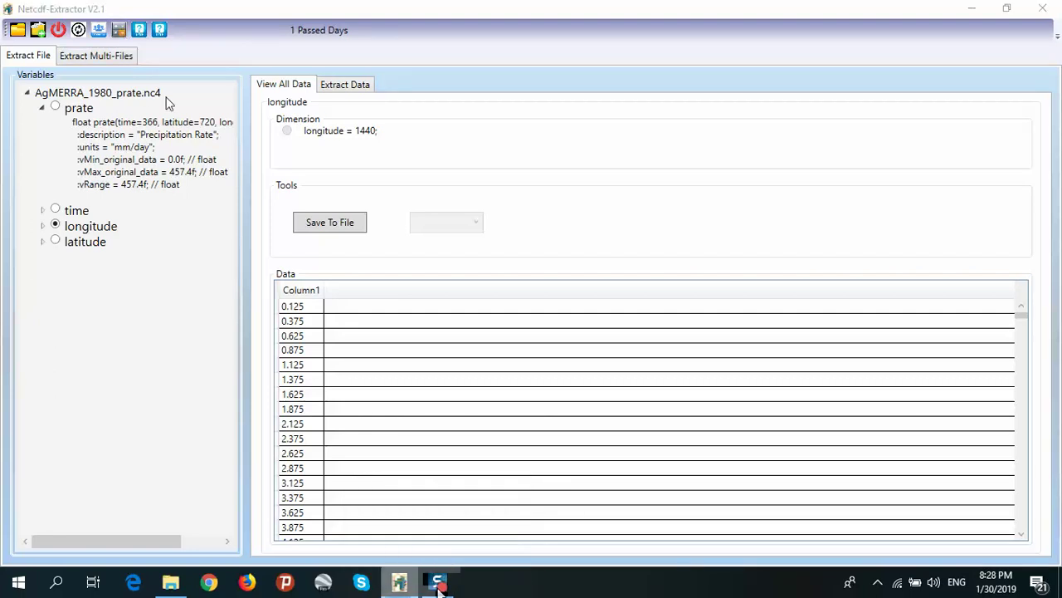
click(119, 32)
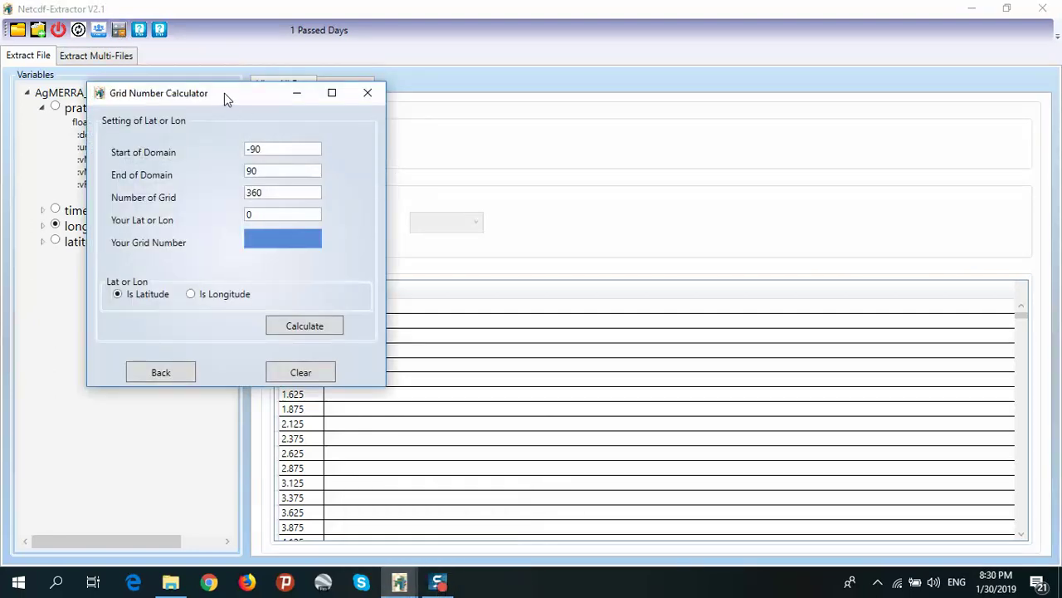
drag(224, 94, 559, 108)
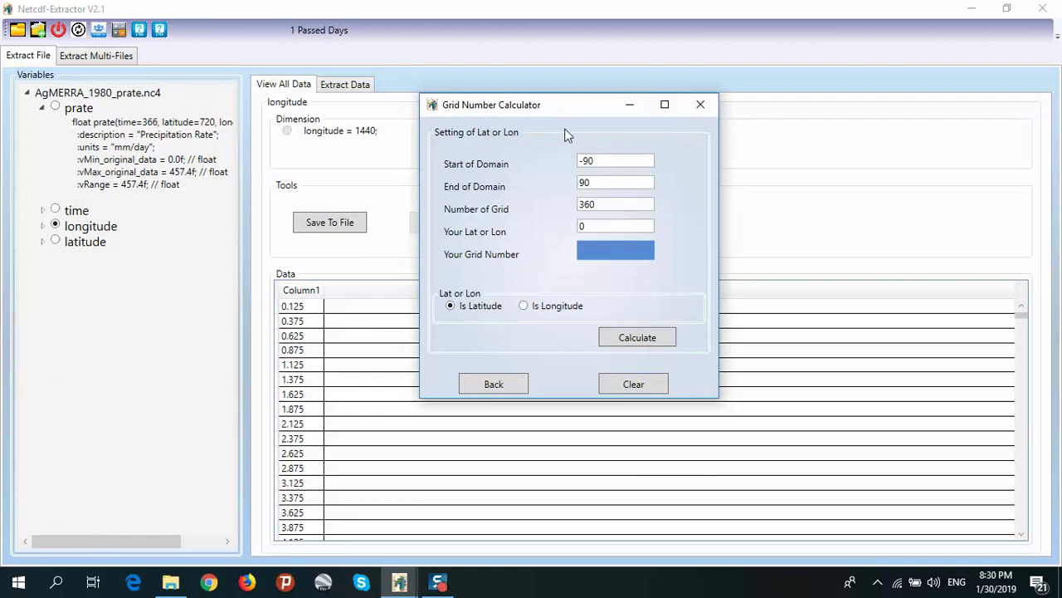
click(632, 107)
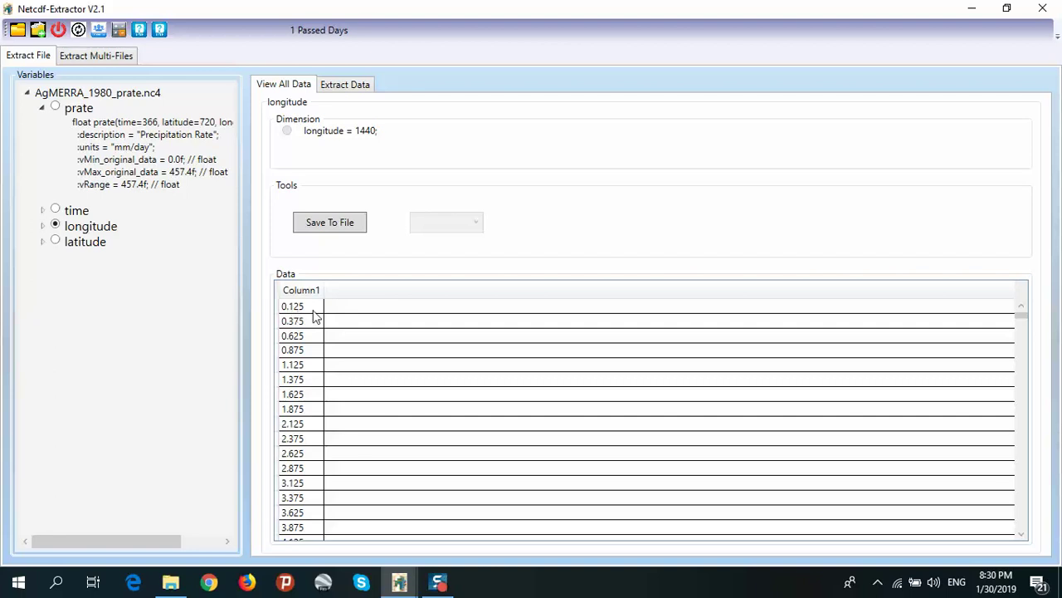
drag(1029, 321, 1023, 536)
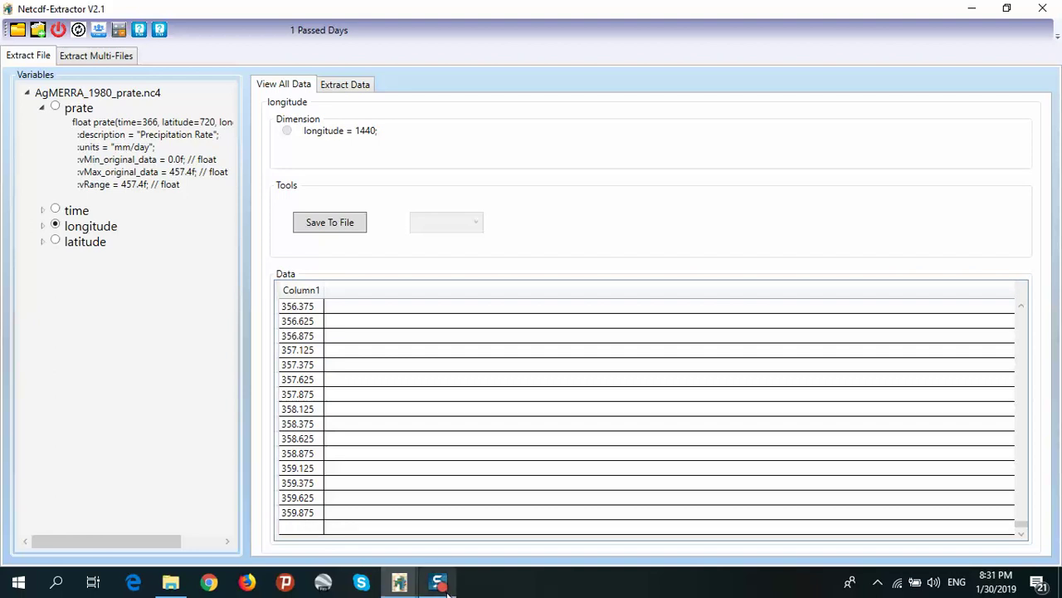
Bring back the Grid Number Calculator and set the longitude domain to start at 0 and end at 359.99
click(399, 581)
click(461, 553)
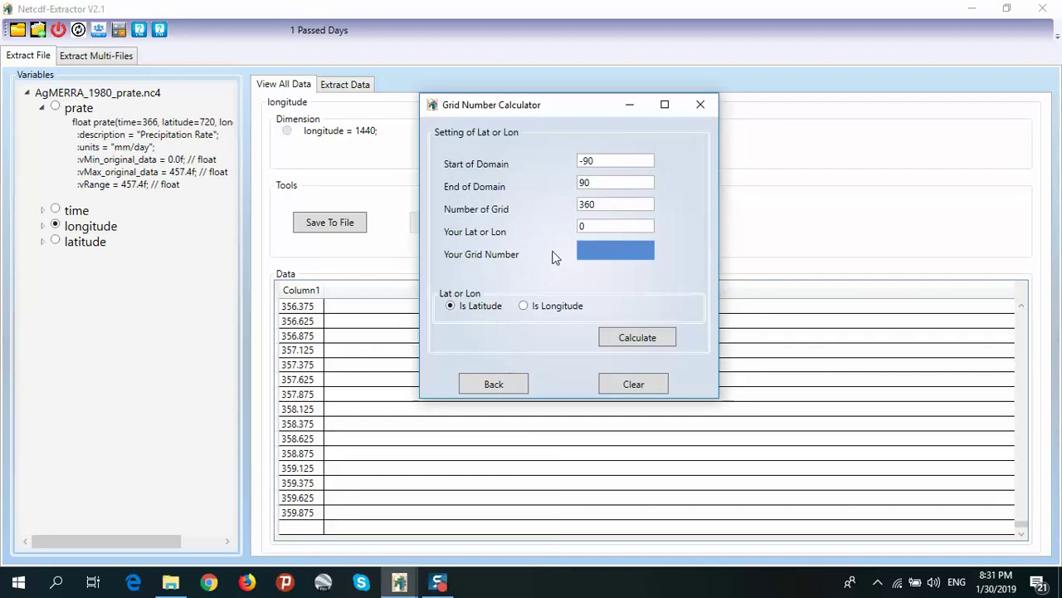
click(604, 168)
double_click(596, 183)
key(BackSpace)
text(359.99)
Calculate the grid number for longitude 59.63 with 1440 grids, and close the calculator
key(Tab)
text(14)
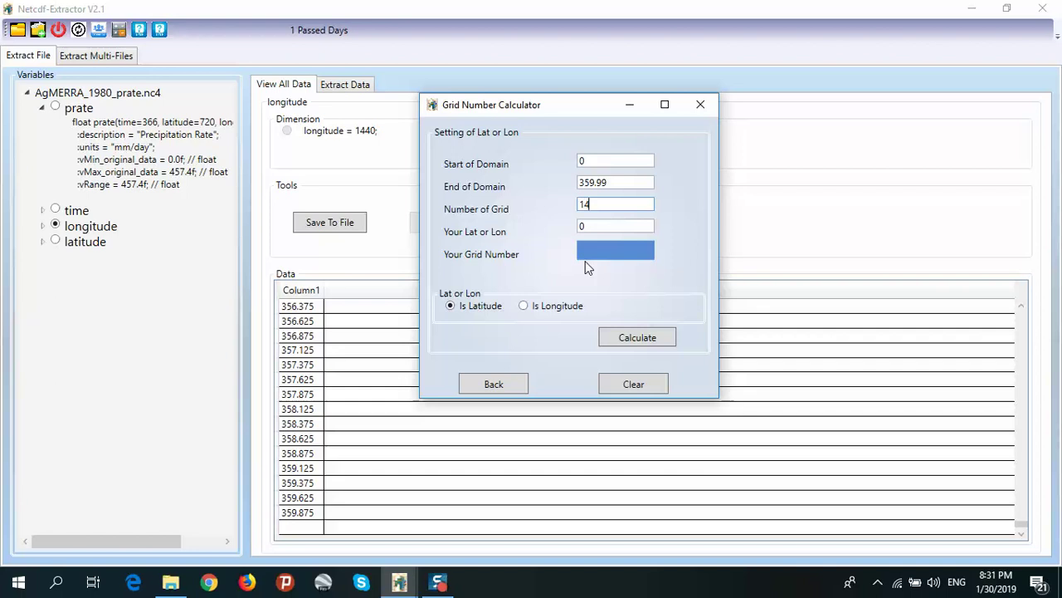
text(40)
key(Tab)
text(59)
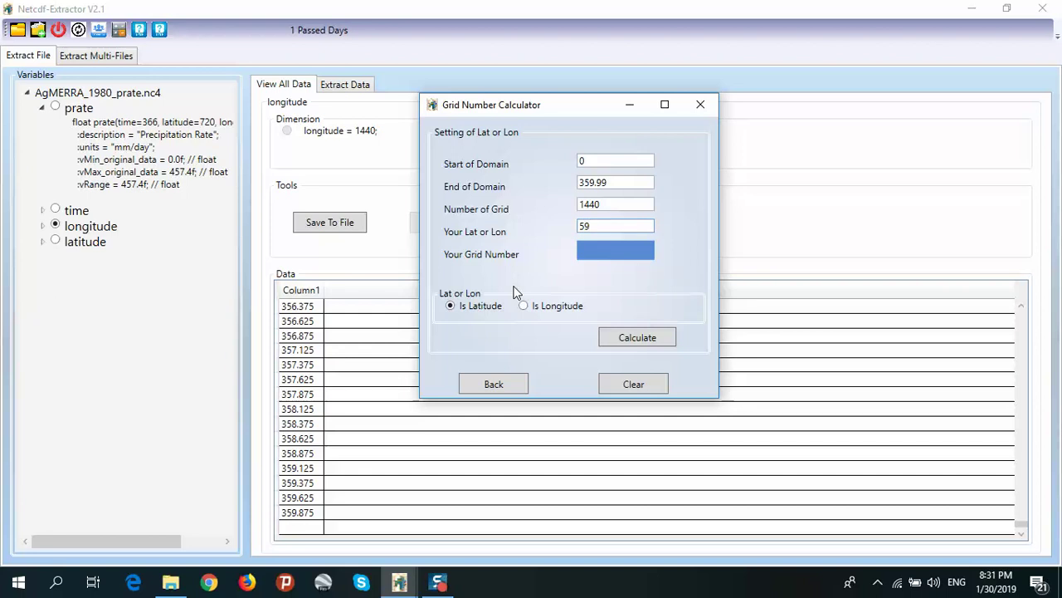
text(.63)
click(616, 342)
click(494, 385)
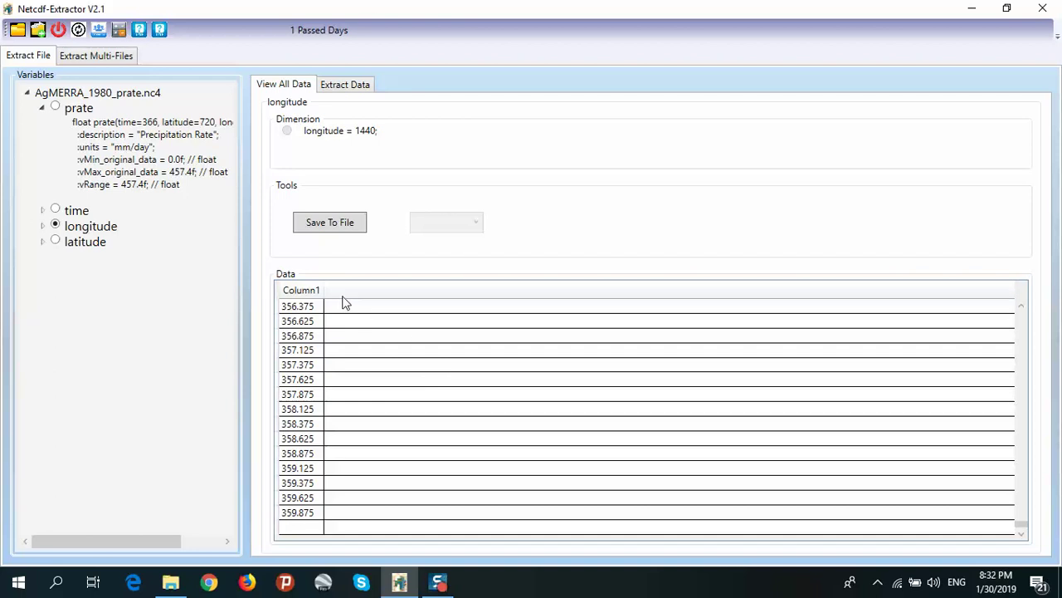
Start opening multiple files, browse to the prate folder on drive D and list its *.nc4 files
click(36, 32)
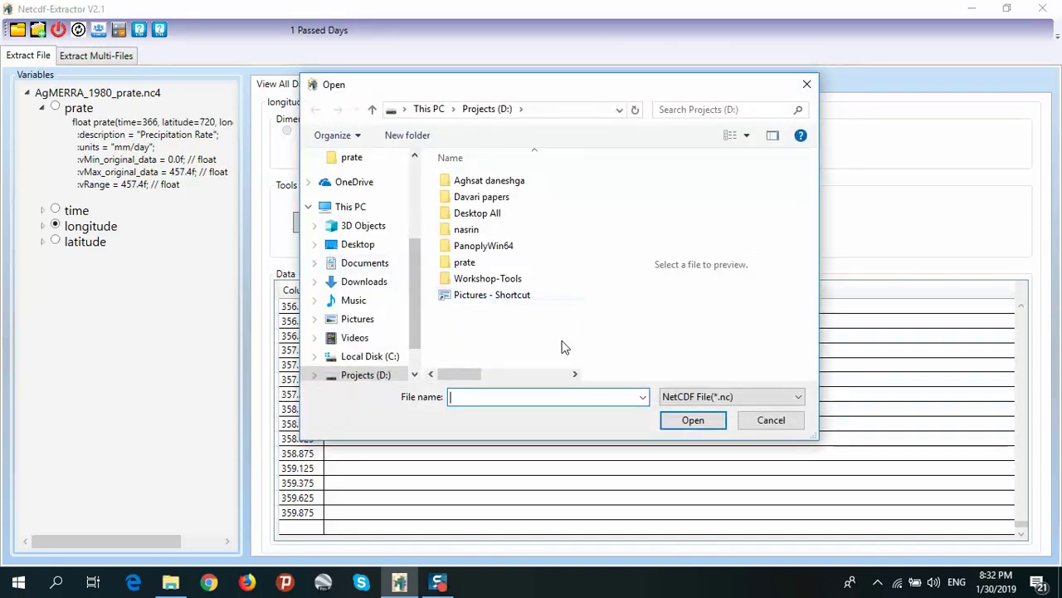
click(490, 266)
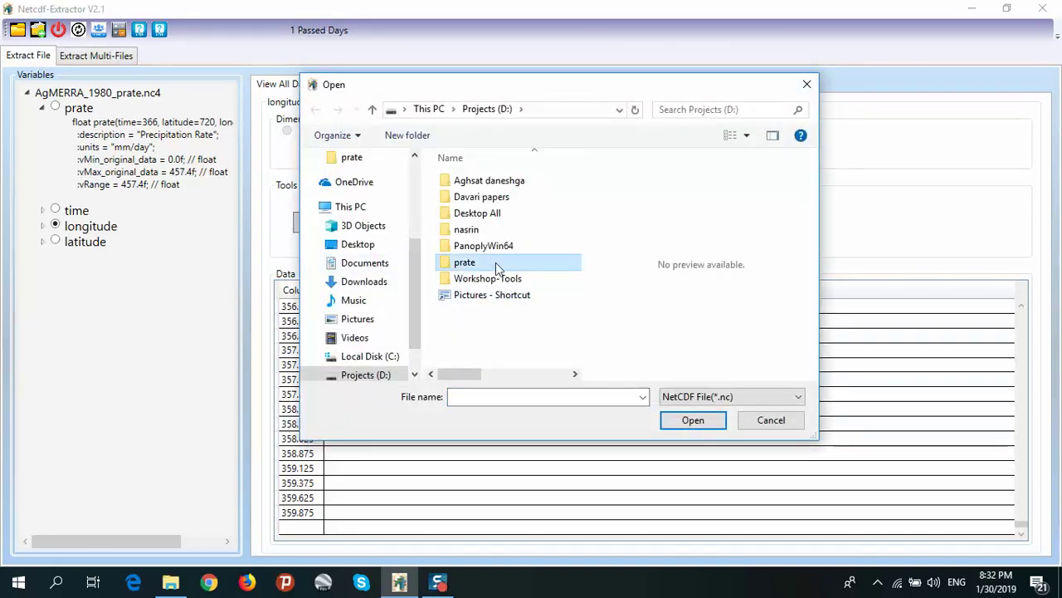
double_click(498, 266)
click(712, 397)
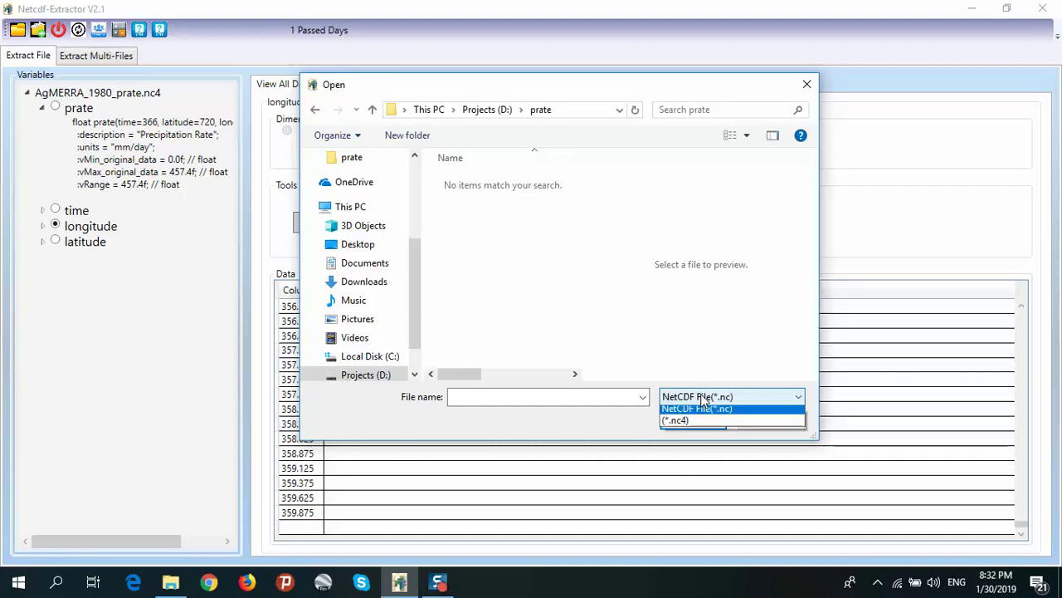
click(700, 424)
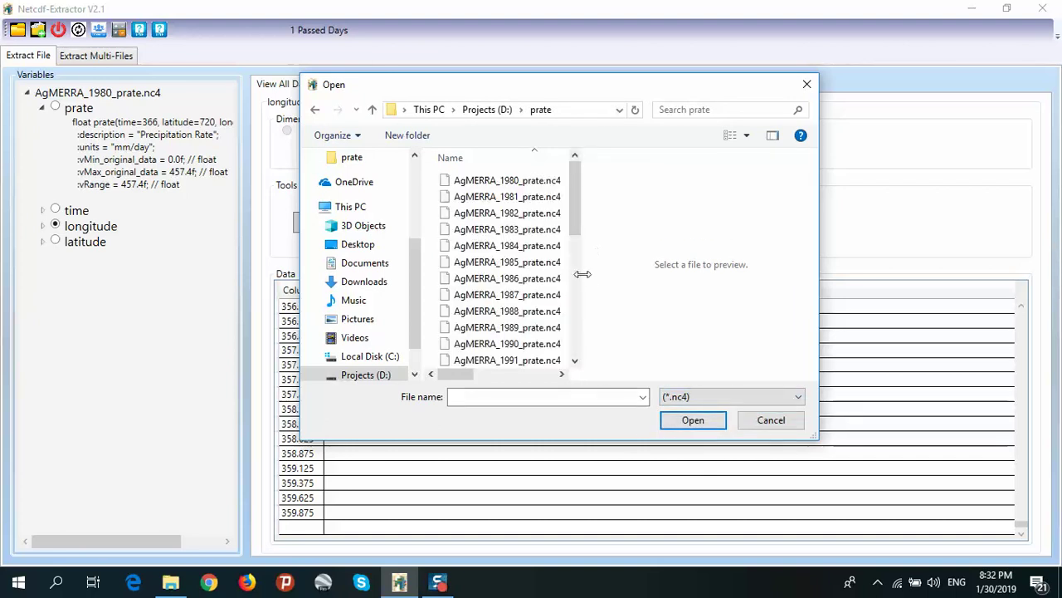
drag(583, 274, 650, 273)
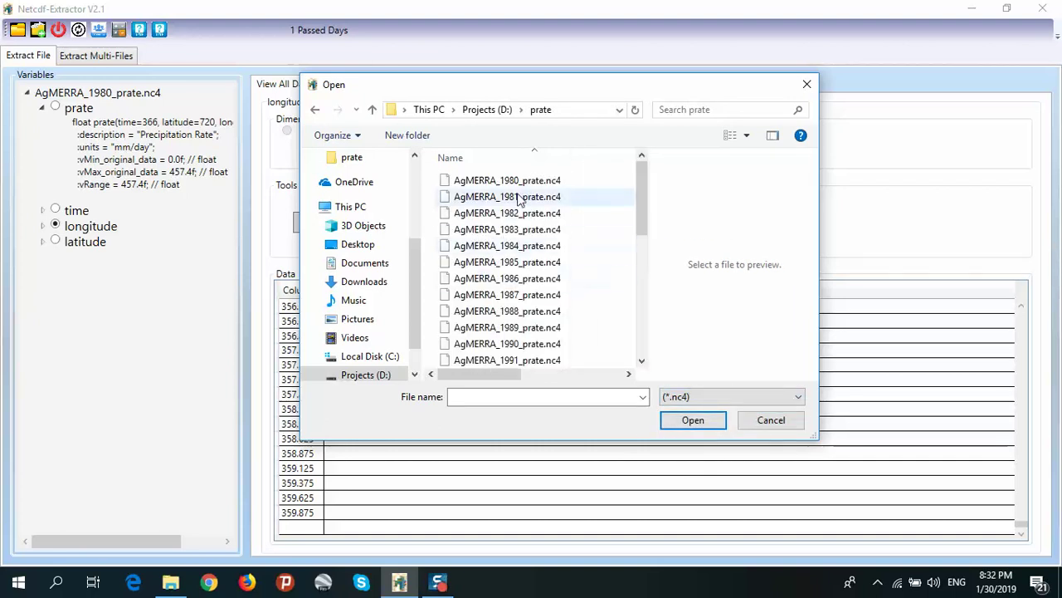
Load all the AgMERRA prate files in the folder together and review their time index ranges down to the merged range
click(492, 214)
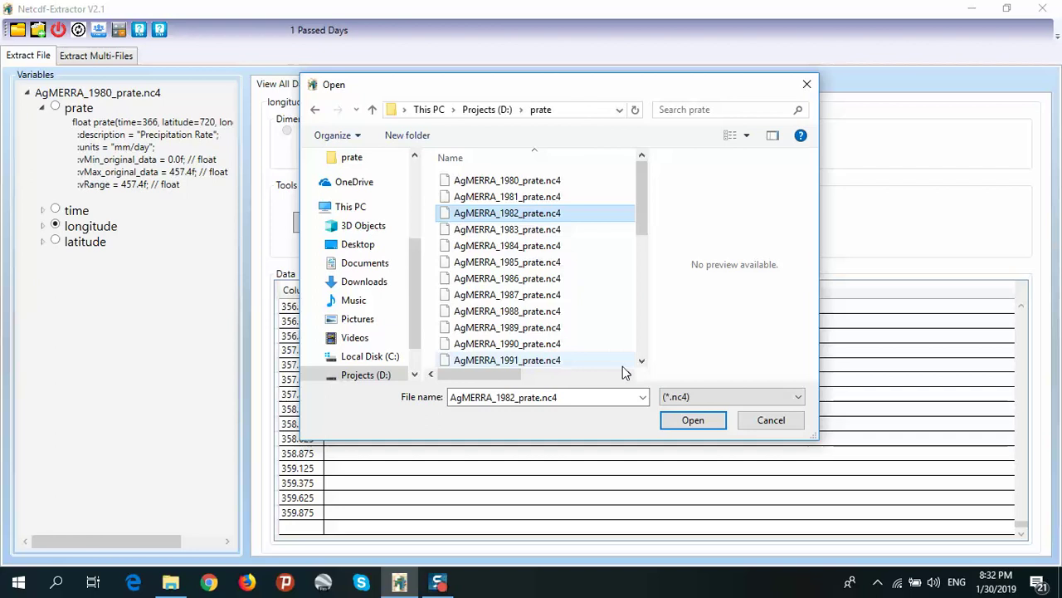
key(ctrl+a)
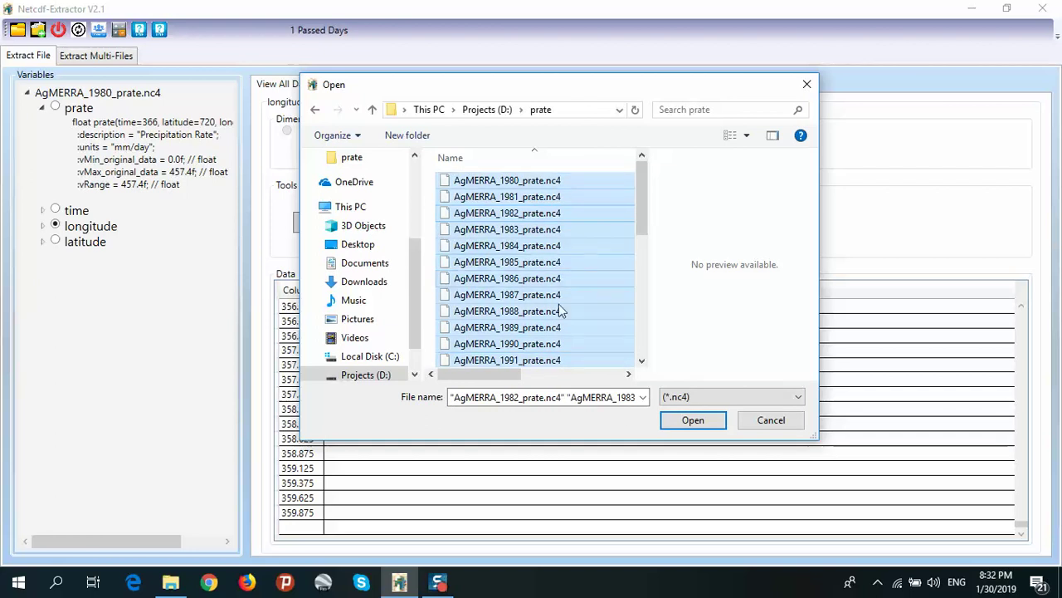
click(689, 421)
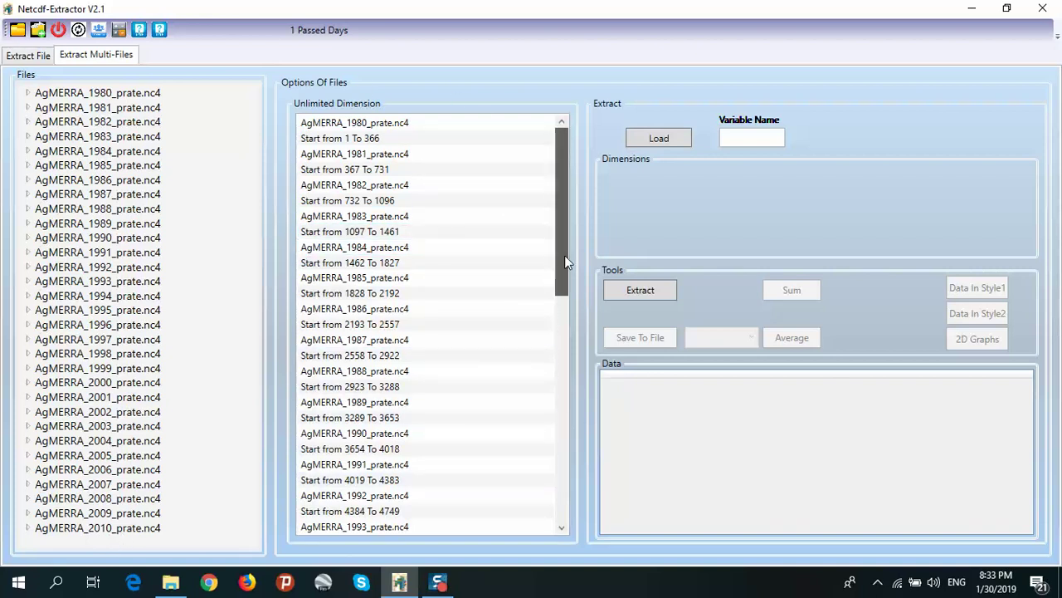
drag(564, 262, 568, 488)
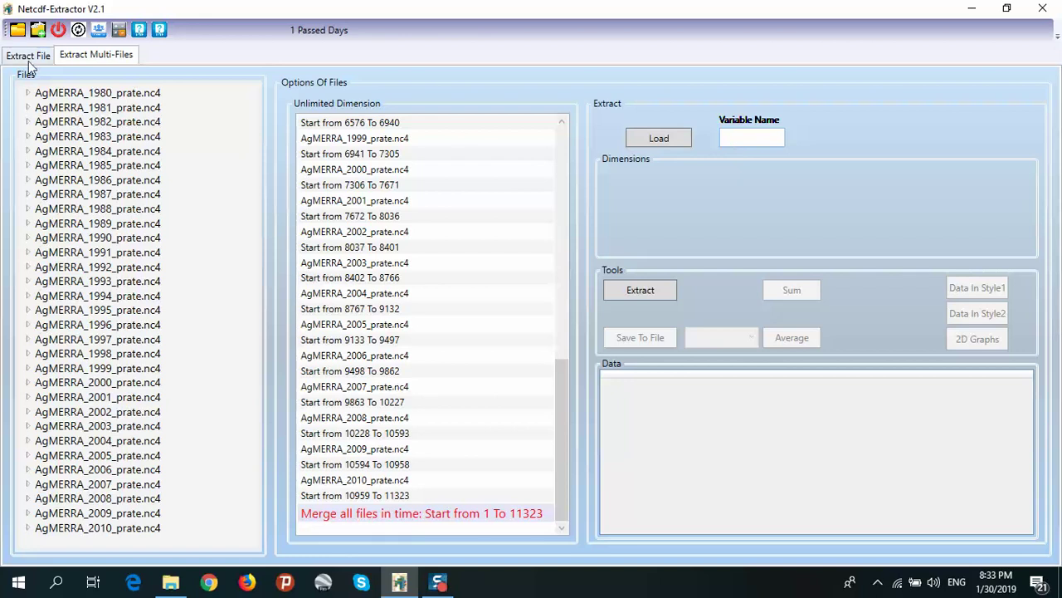
Expand the AgMERRA_1980_prate.nc4 file's variables, and load the dimensions of the variable prate for extraction
click(28, 94)
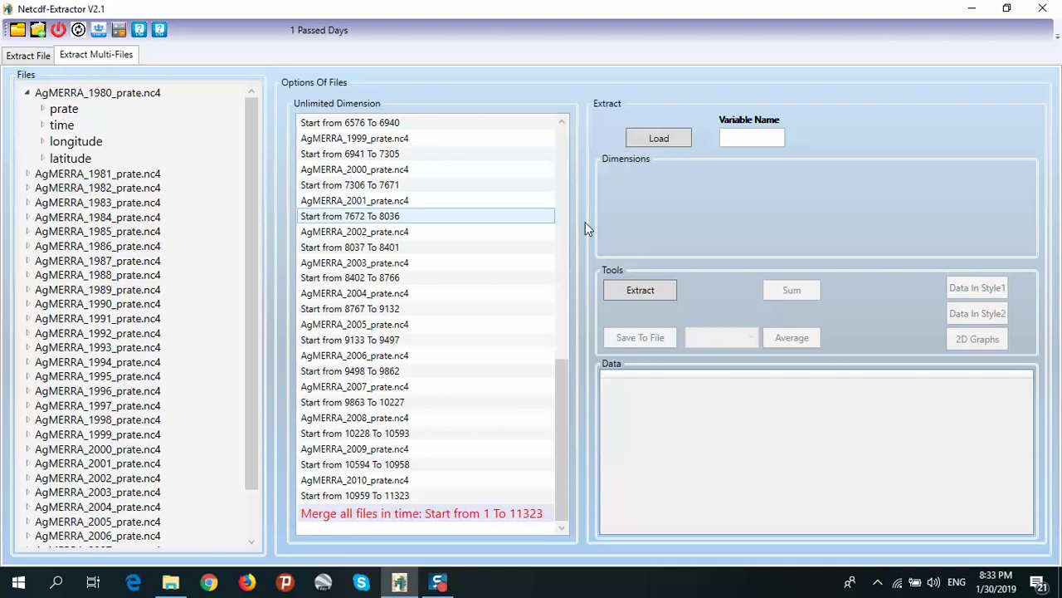
click(741, 139)
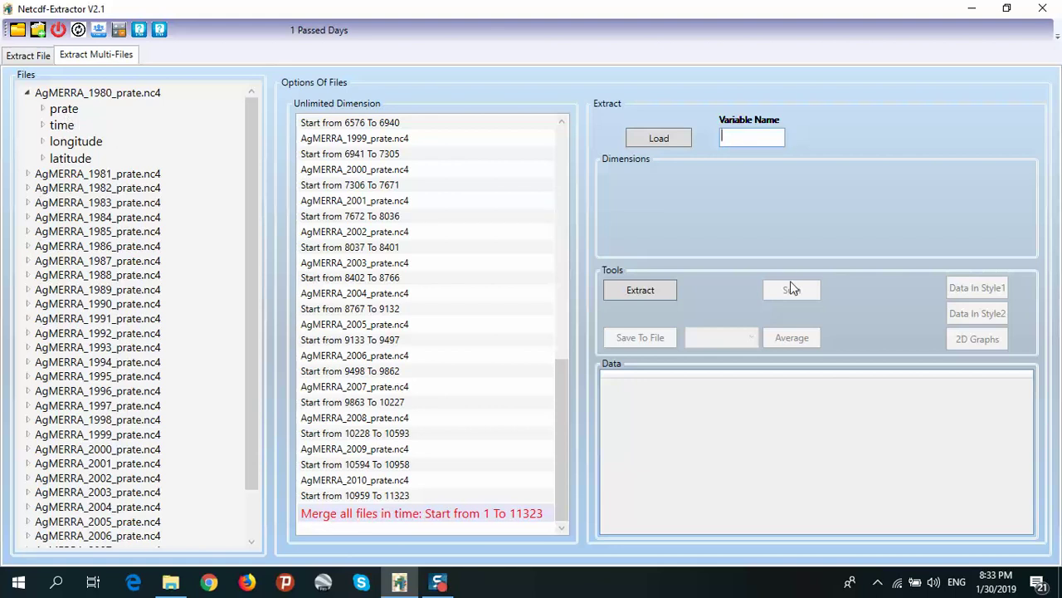
text(prate)
click(657, 139)
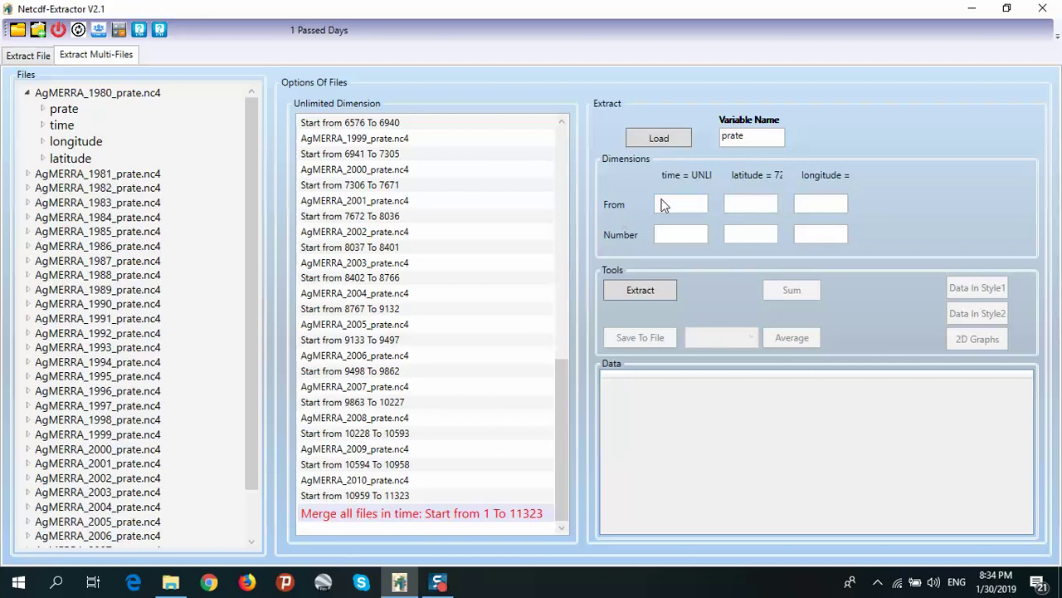
Set the extraction start to 1 for time, 215 for latitude and 239 for longitude
click(472, 514)
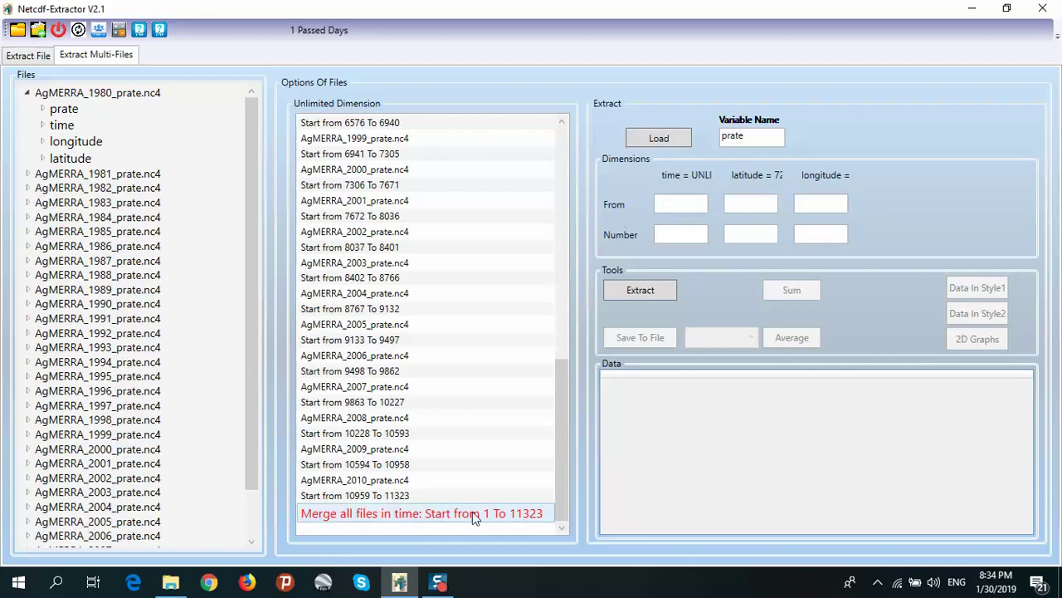
click(667, 208)
text(1)
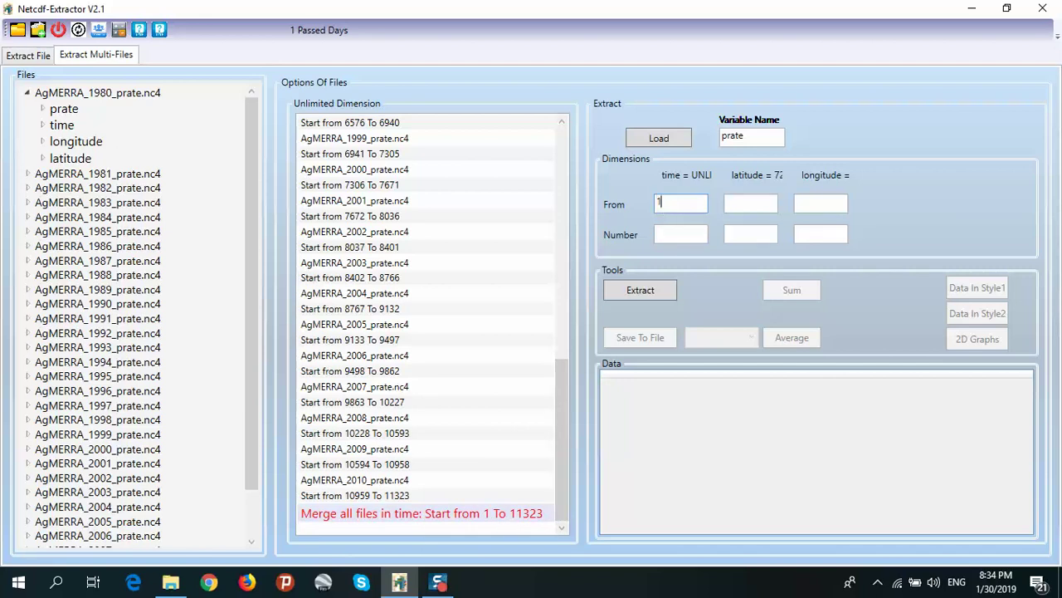
click(741, 201)
text(215)
click(834, 205)
text(239)
Set the extraction numbers to 731 for time, 1 for latitude and 1 for longitude, and extract the data
click(680, 236)
text(731)
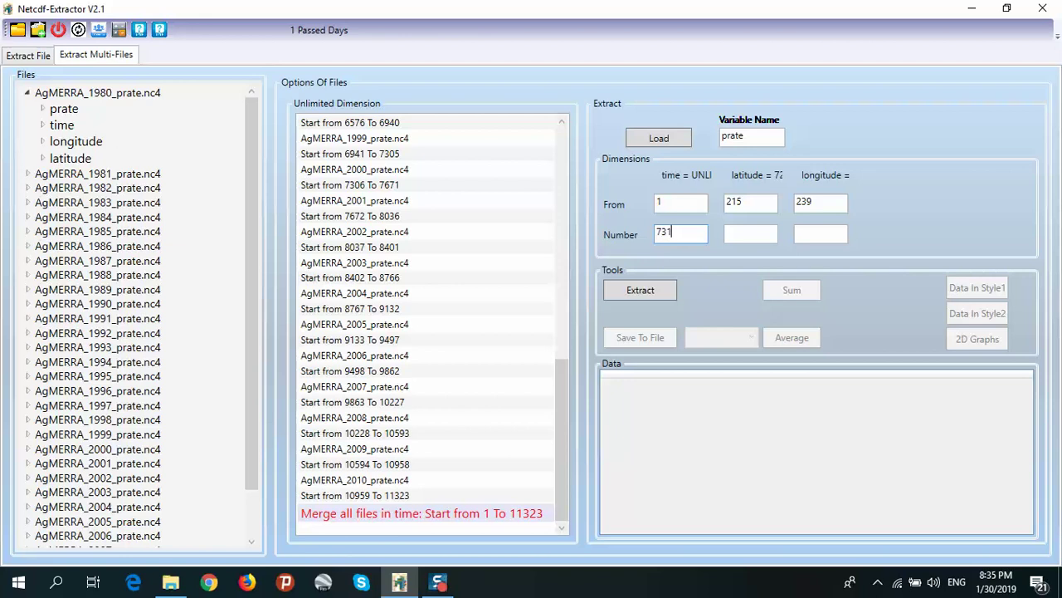
click(747, 235)
click(836, 241)
text(1)
click(650, 293)
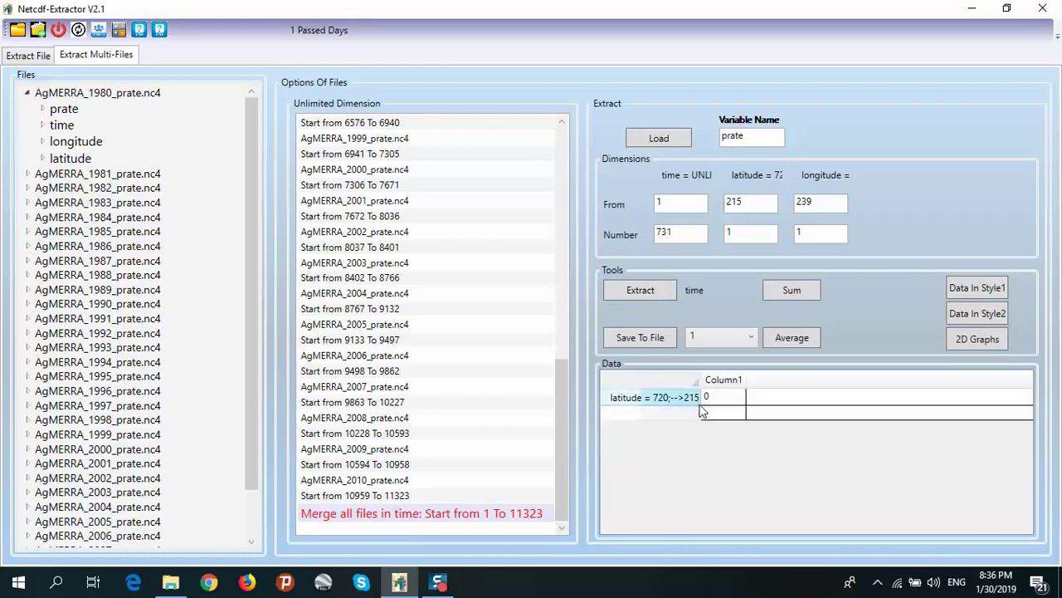
Check the extracted grid value and look through the available time steps down to the last one
click(705, 405)
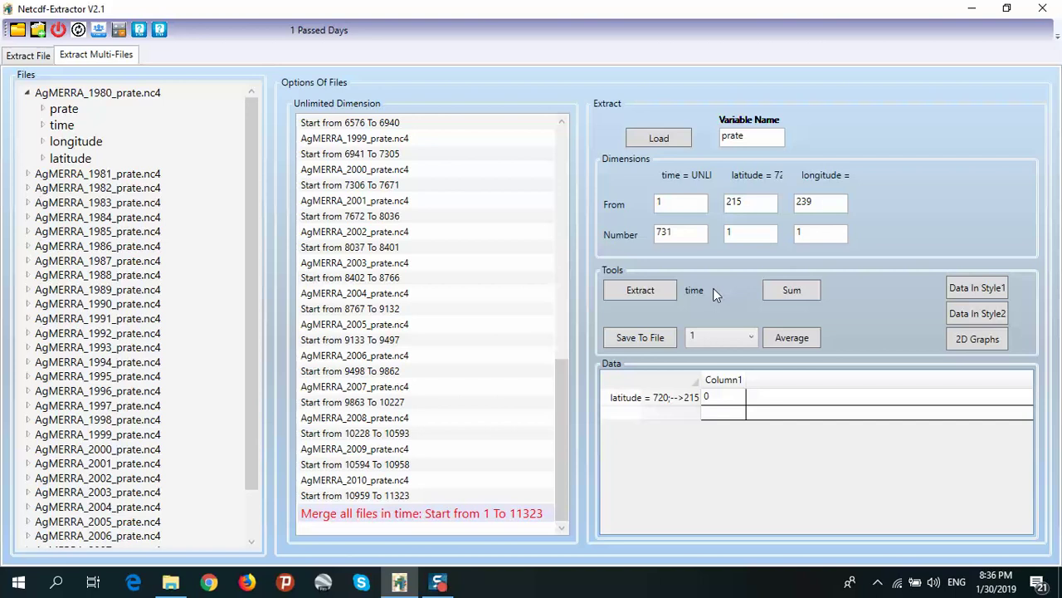
click(753, 341)
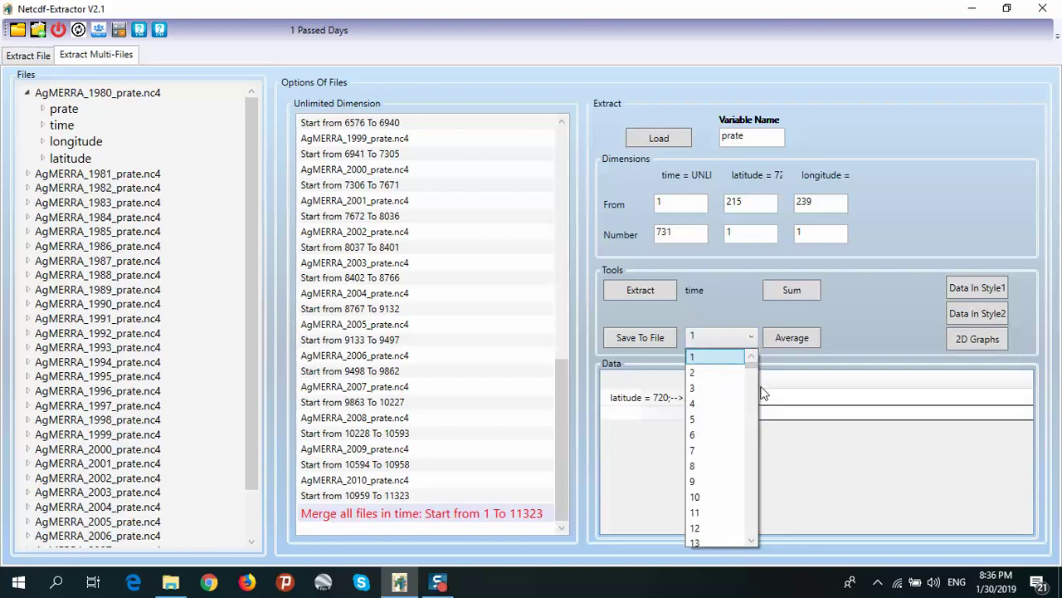
drag(752, 363, 752, 535)
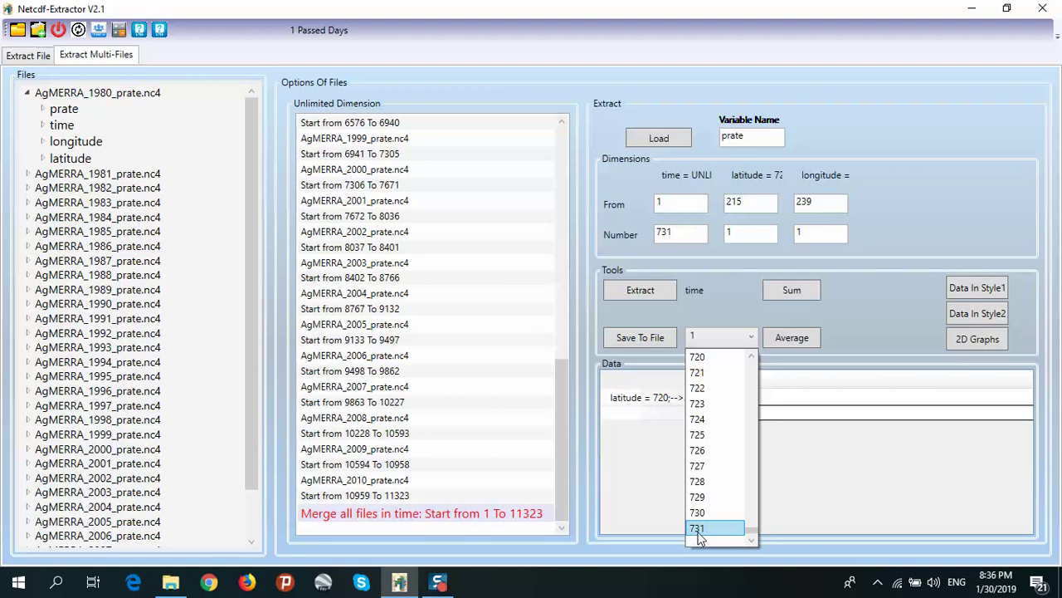
click(858, 327)
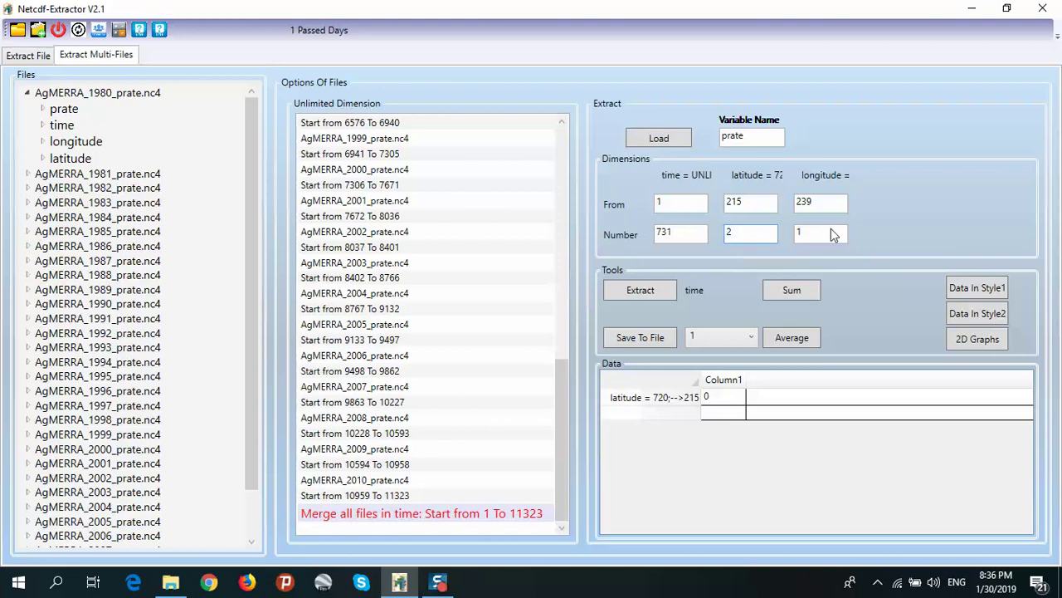
Set the extraction numbers to 2 for latitude and 3 for longitude, and extract the data again
click(798, 235)
text(3)
click(645, 293)
click(645, 293)
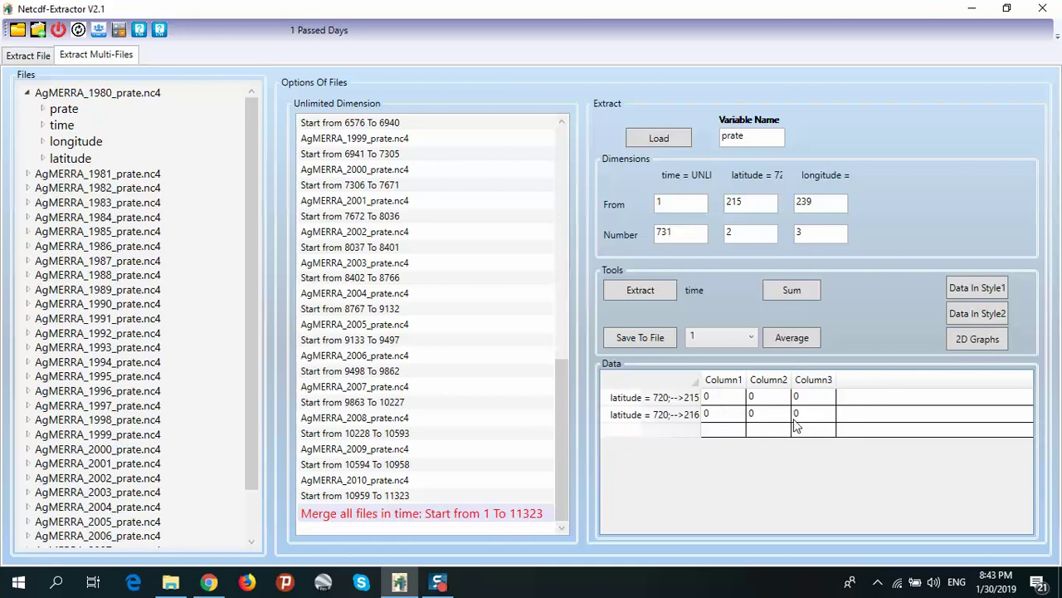
Display the extracted grid values for time step 14
click(753, 337)
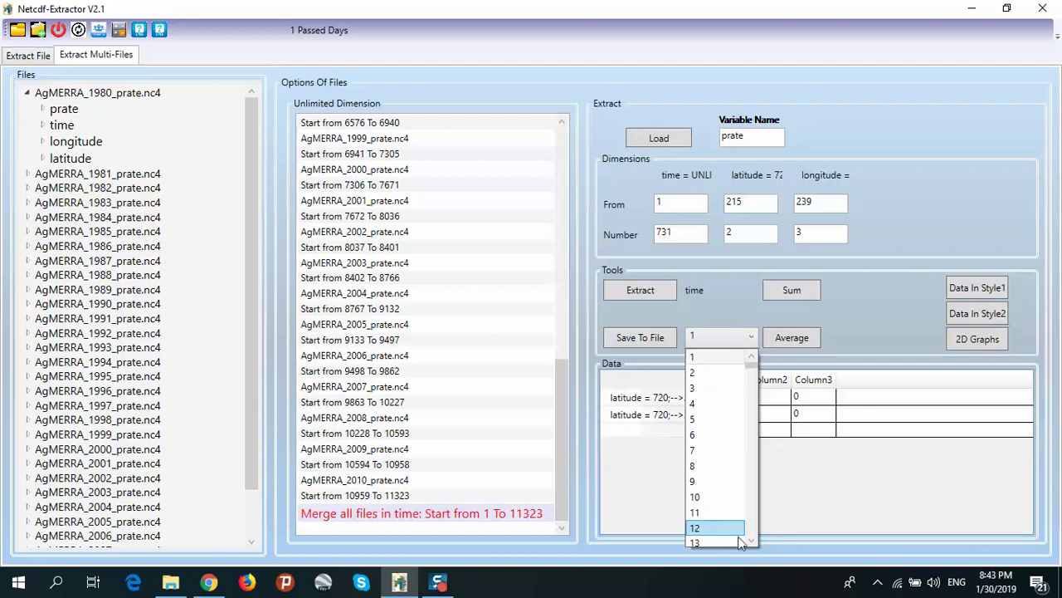
scroll(741, 539, down, 3)
click(695, 470)
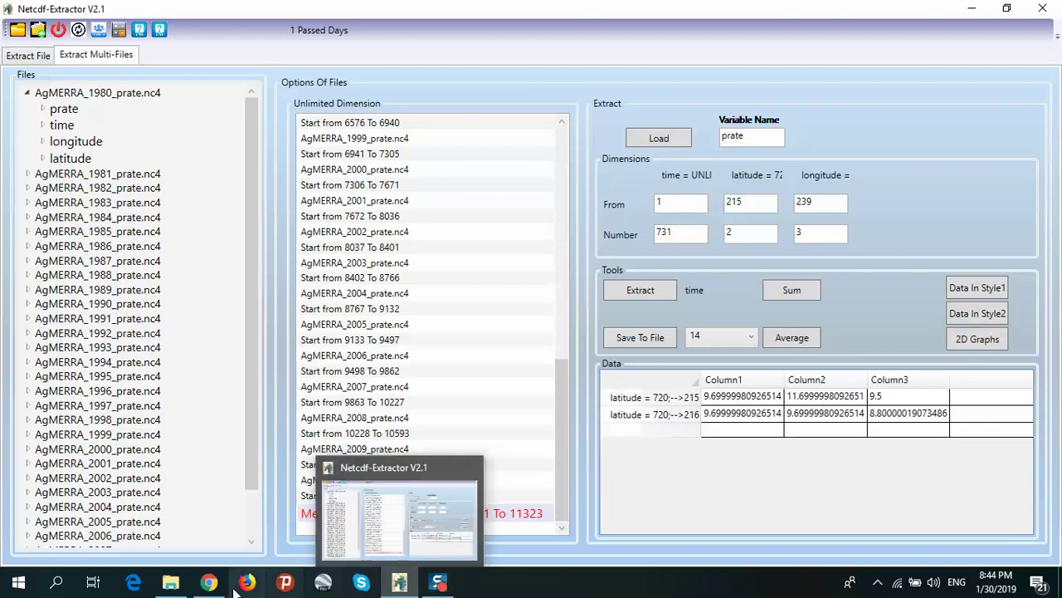
Switch to Chrome and open the Netcdf-Extractor product page on the agrimetsoft.com site
mouse_move(209, 583)
click(200, 549)
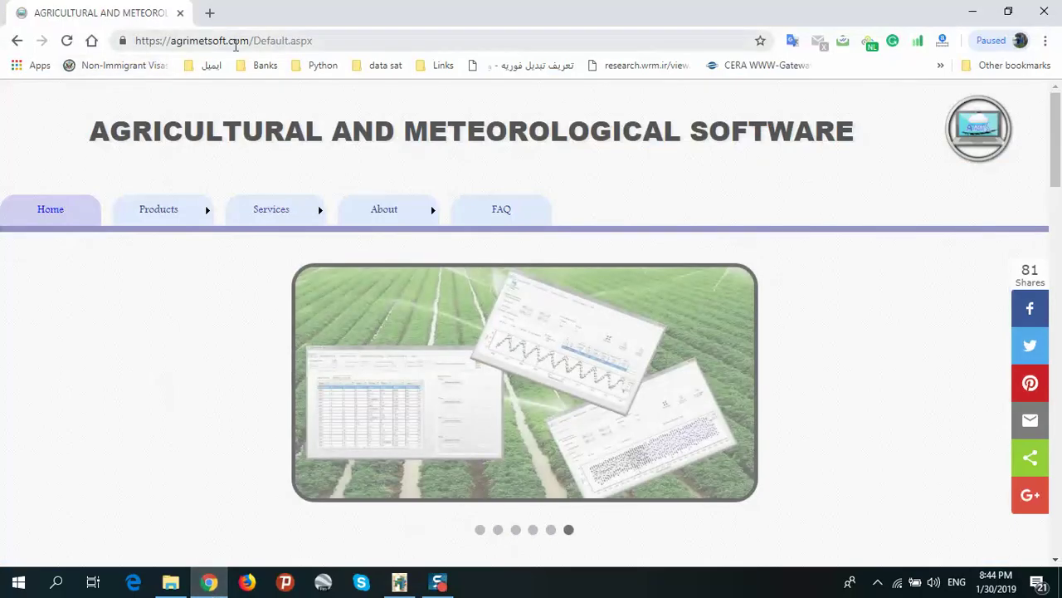
mouse_move(147, 221)
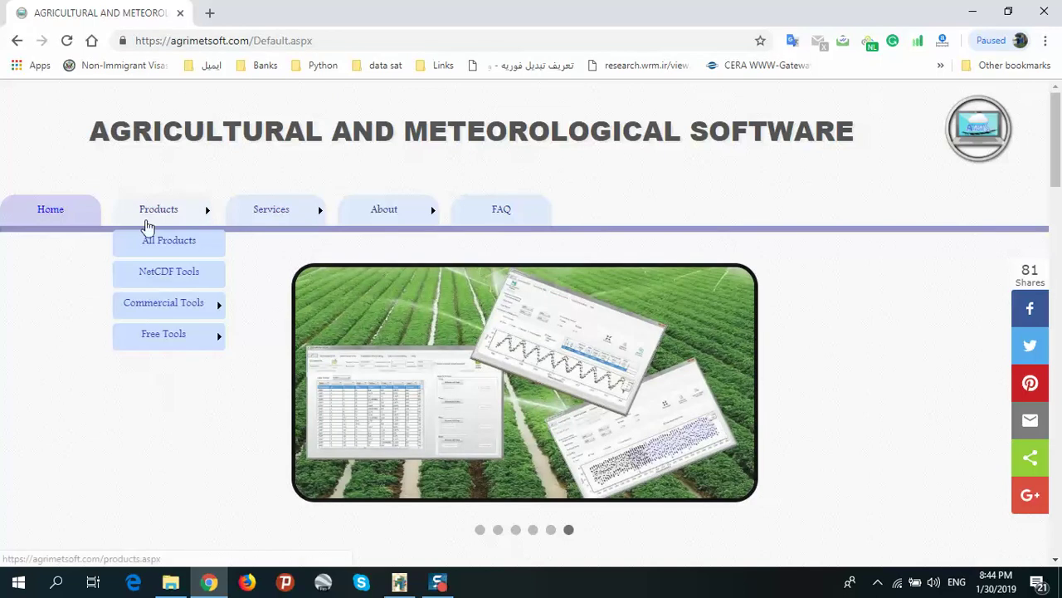
mouse_move(199, 304)
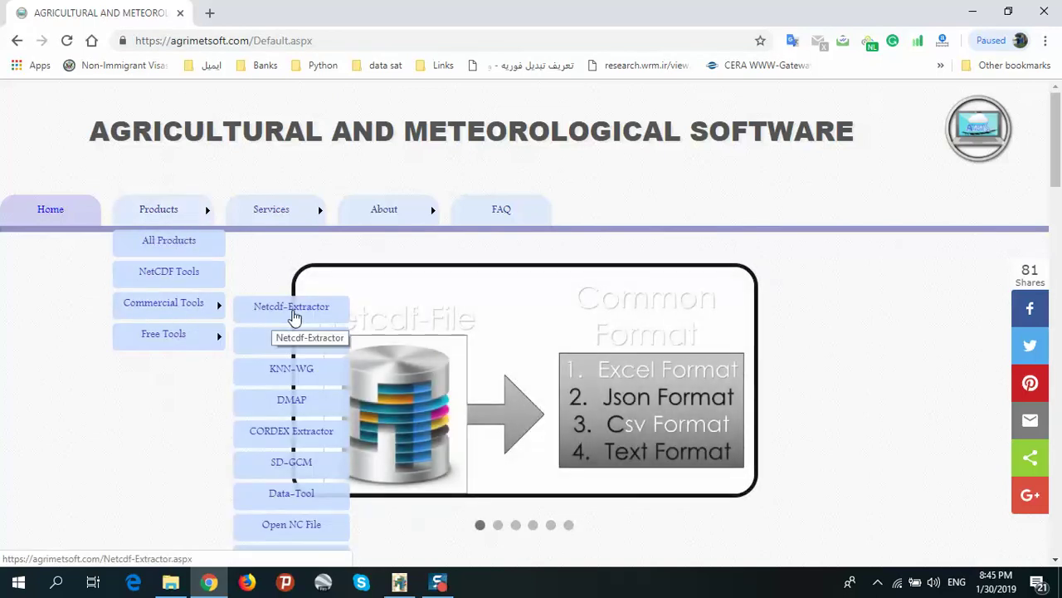
click(293, 313)
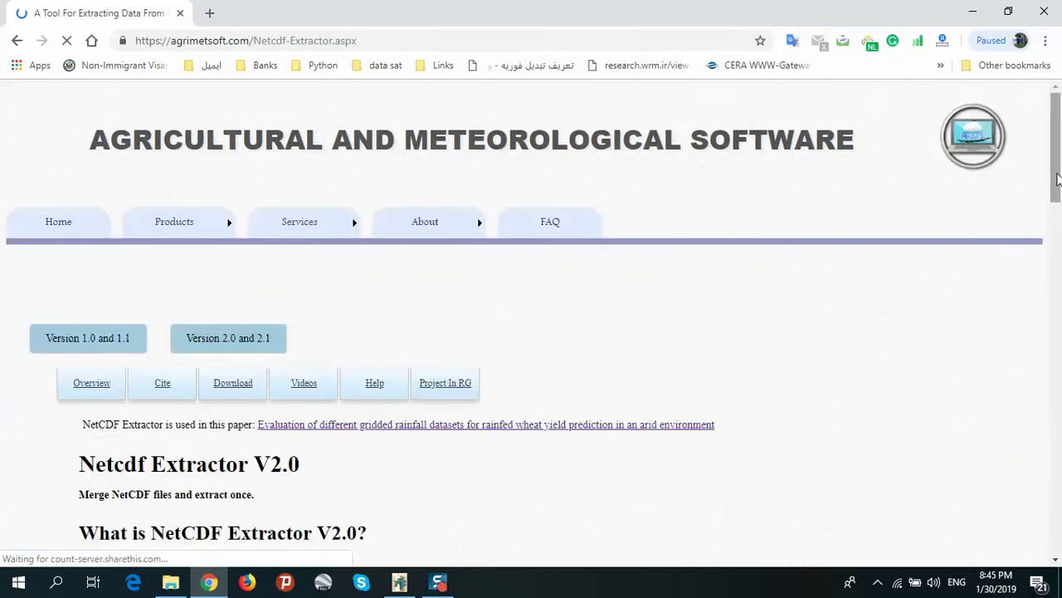
Examine the Style 1 and Style 2 table layouts for saved data on the product page
drag(1056, 174, 1054, 378)
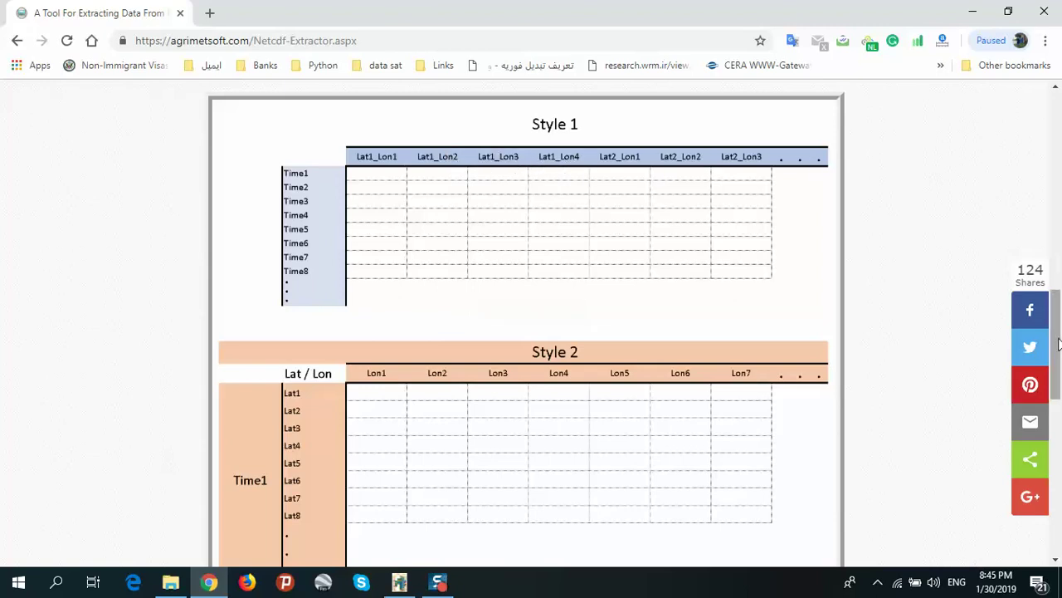
drag(1059, 351, 1060, 386)
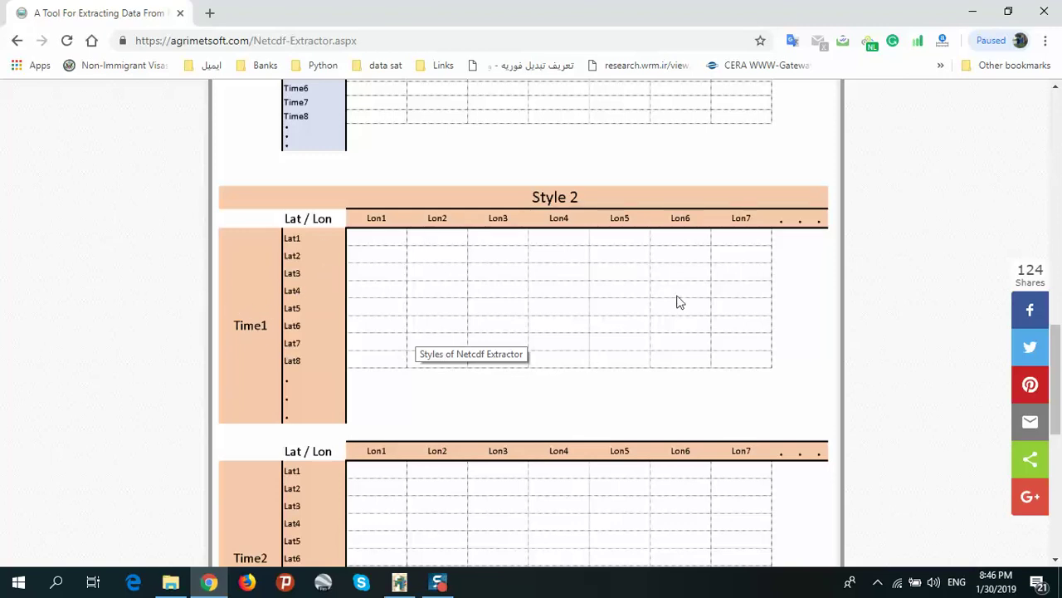
scroll(988, 366, down, 2)
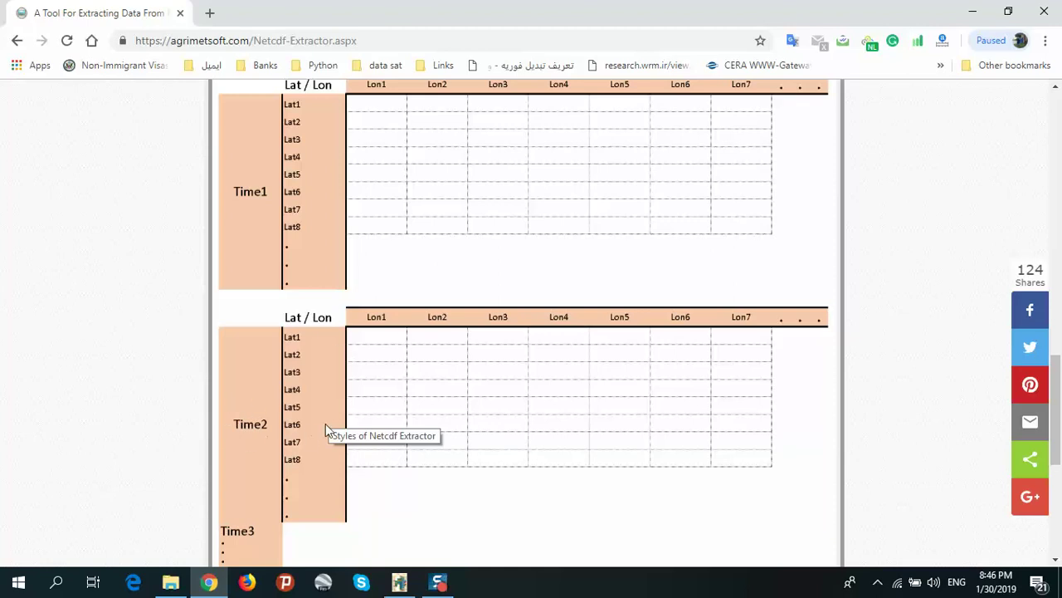
scroll(717, 460, down, 3)
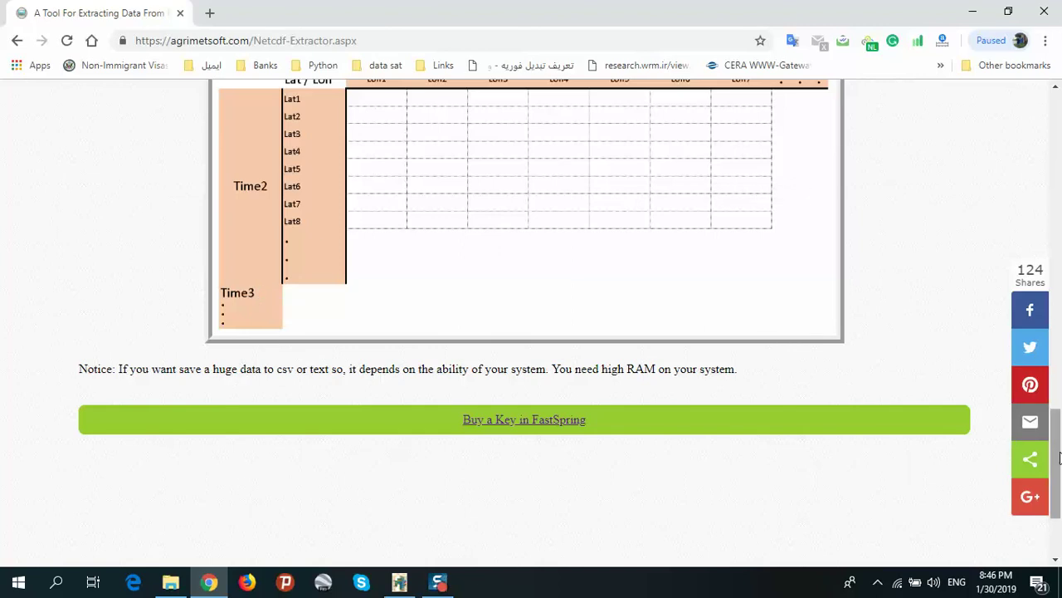
drag(1061, 465, 1060, 332)
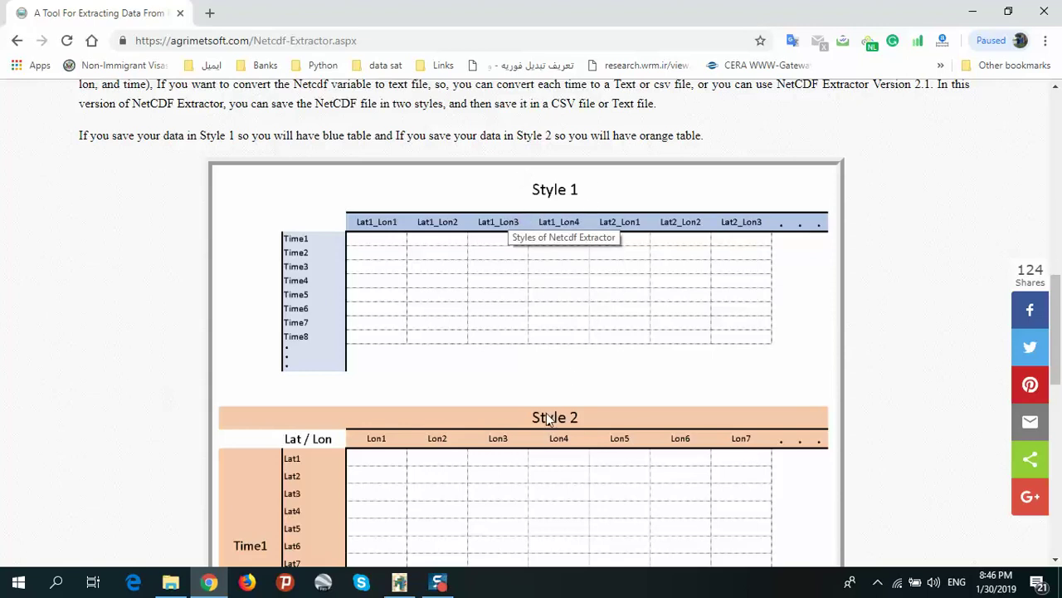
Switch back to Netcdf-Extractor, show the data in Style1, and compute the Sum for every time step, checking the list through its end
click(404, 584)
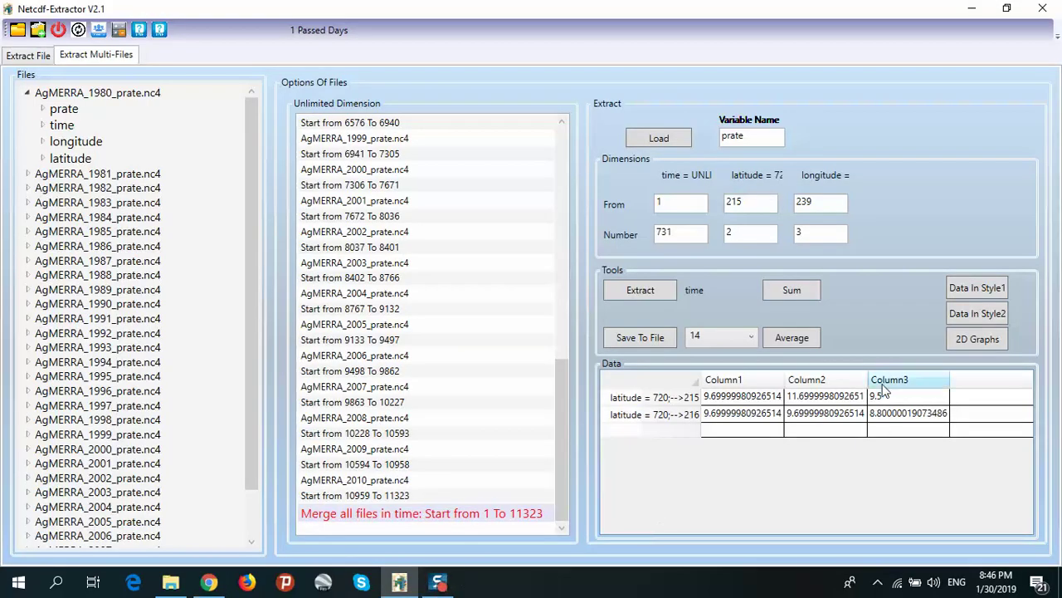
click(963, 297)
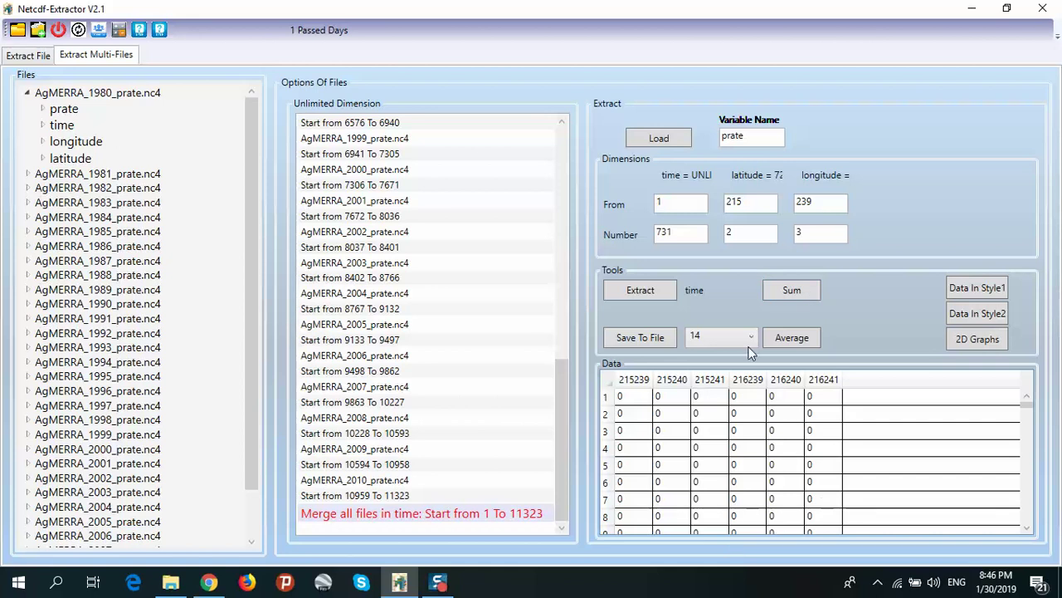
click(793, 292)
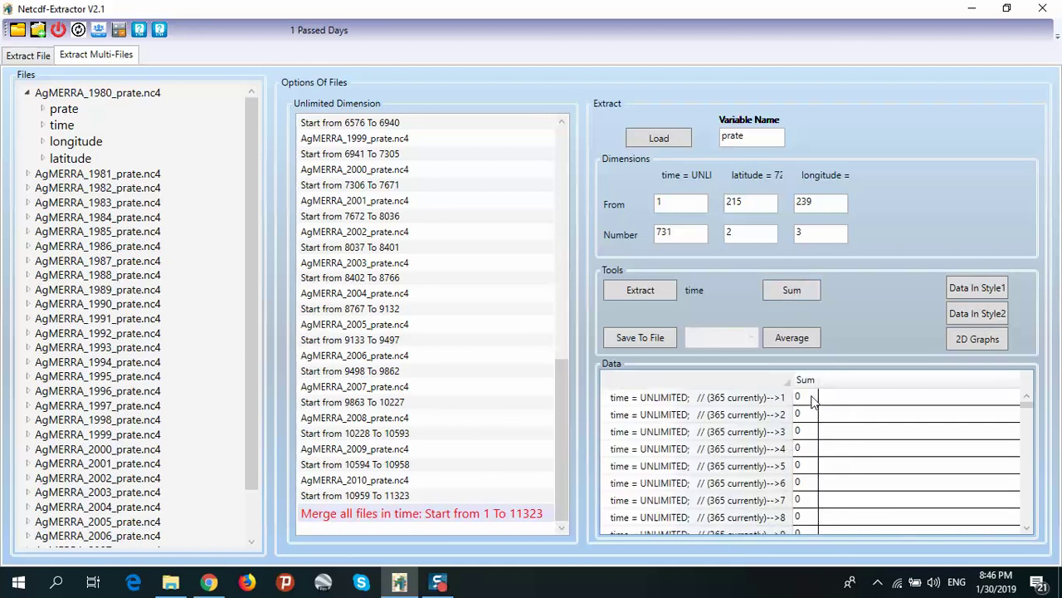
mouse_move(1024, 403)
mouse_down()
mouse_move(1025, 450)
mouse_move(1028, 402)
mouse_up()
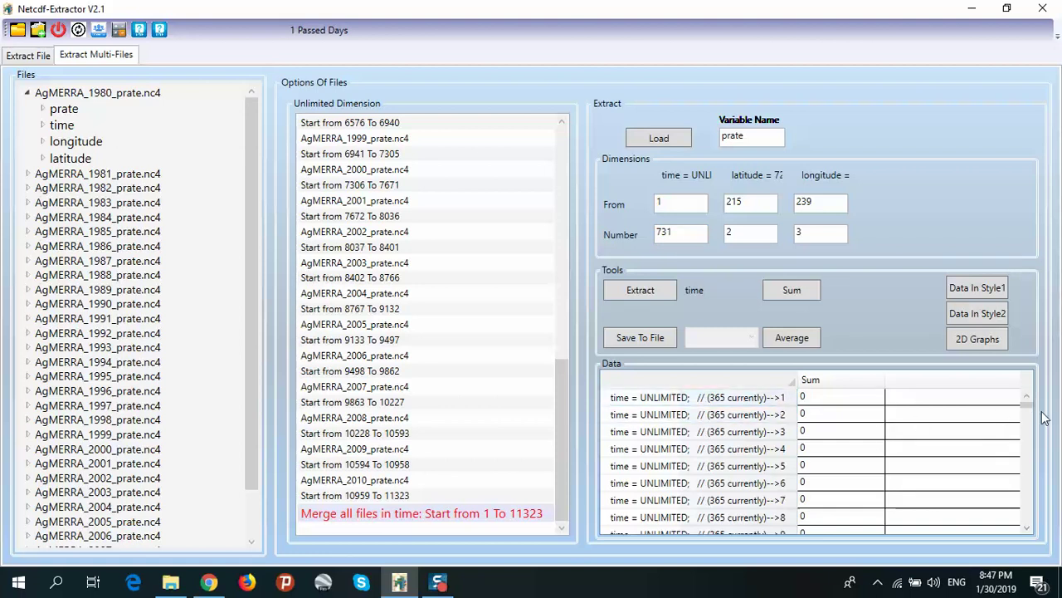
drag(1029, 409, 1024, 520)
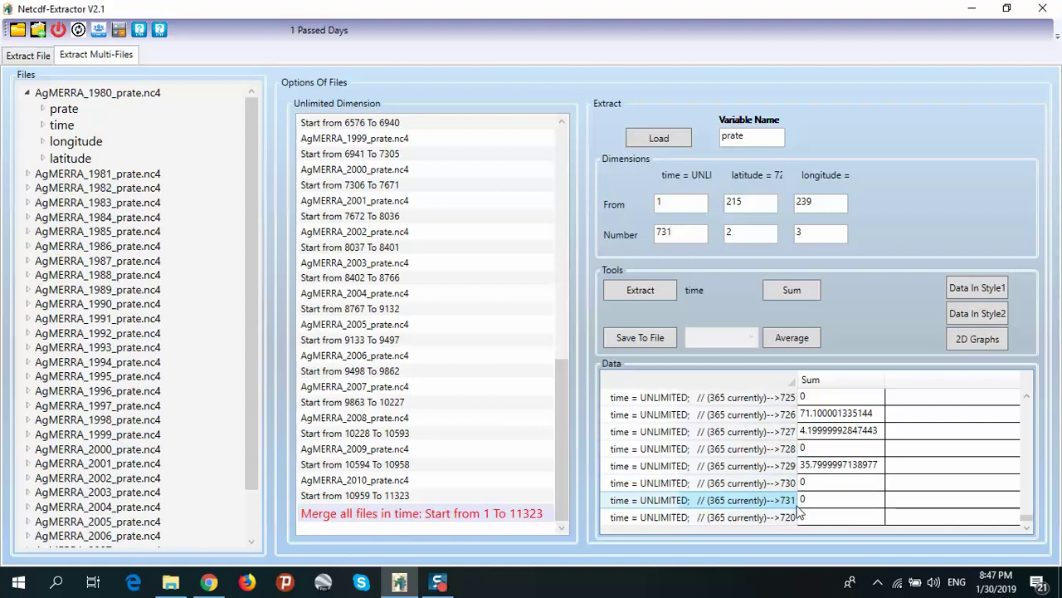
drag(1027, 520, 1027, 401)
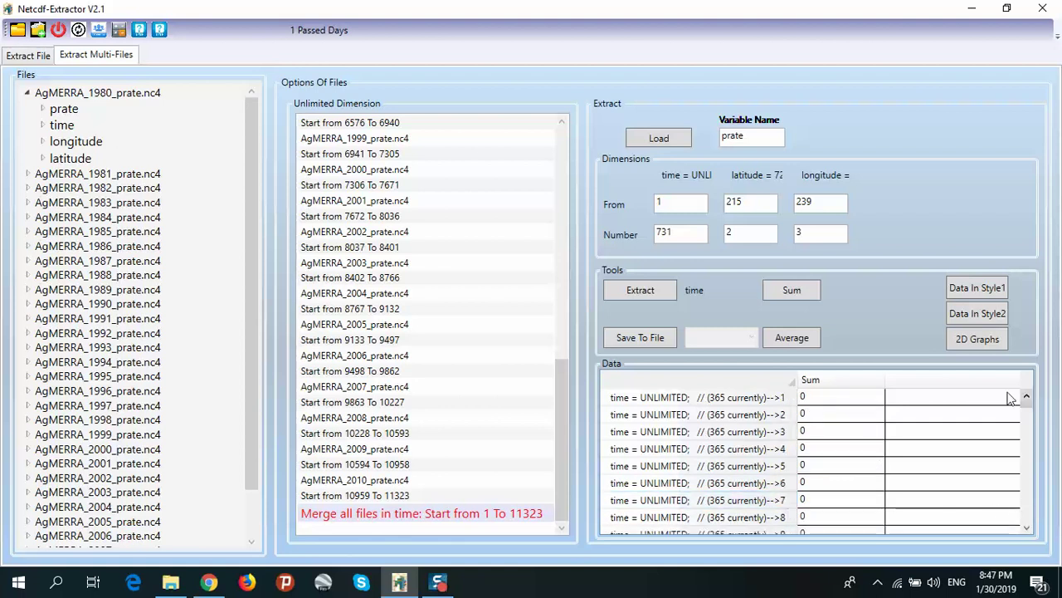
Compute the Average for every time step and save it to the Desktop as an Excel file named Agmerra1
click(801, 340)
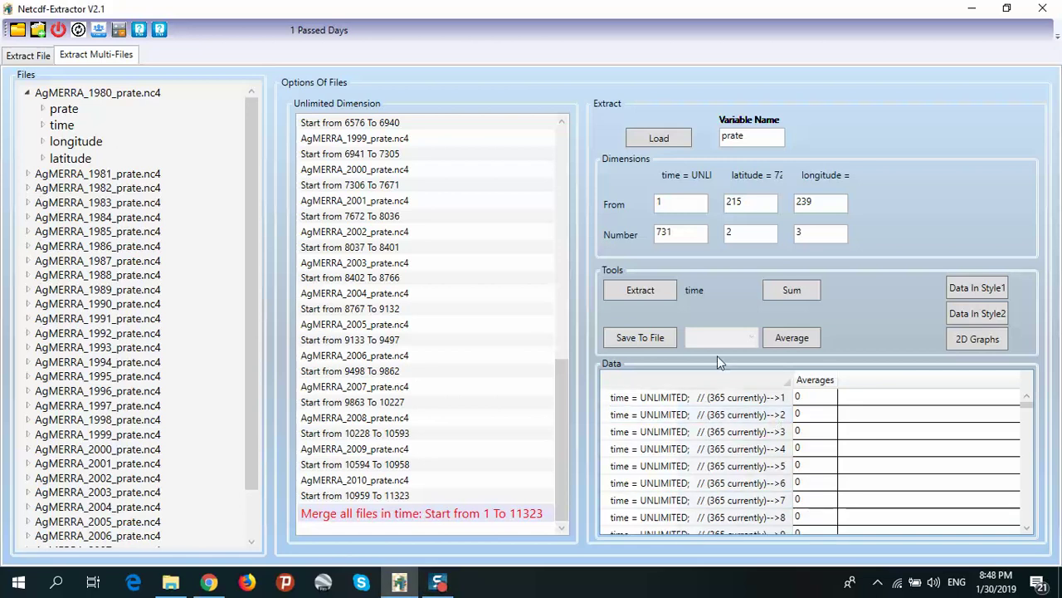
click(641, 338)
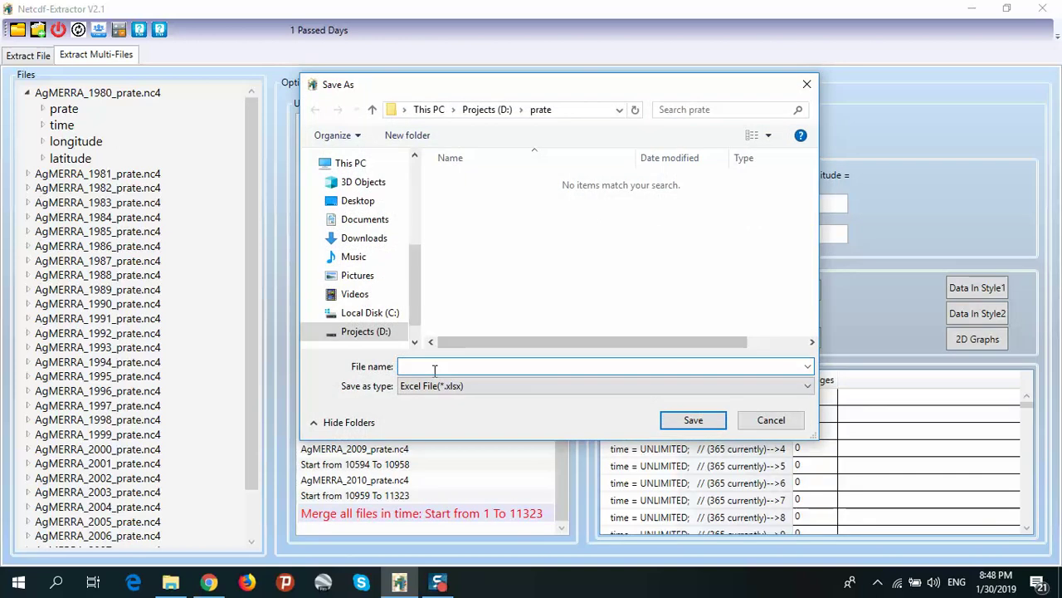
text(A)
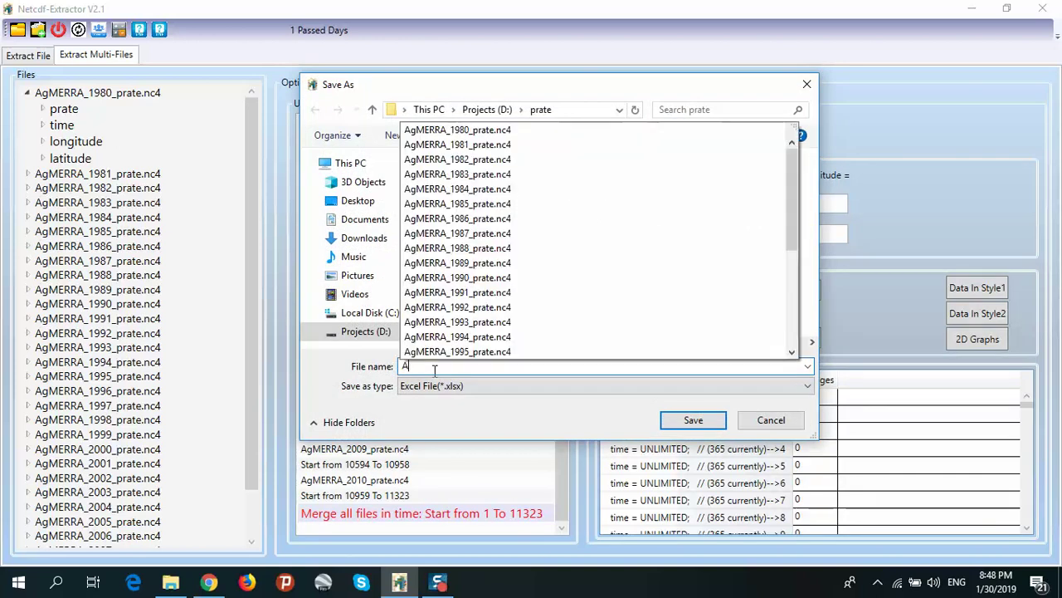
text(gmerra1)
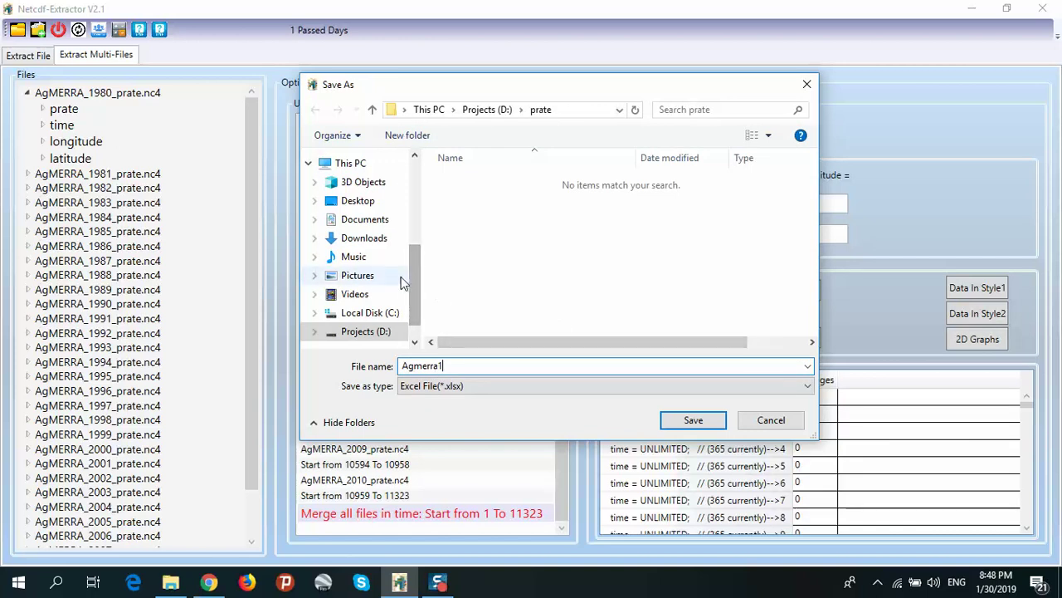
scroll(415, 292, up, 5)
click(382, 189)
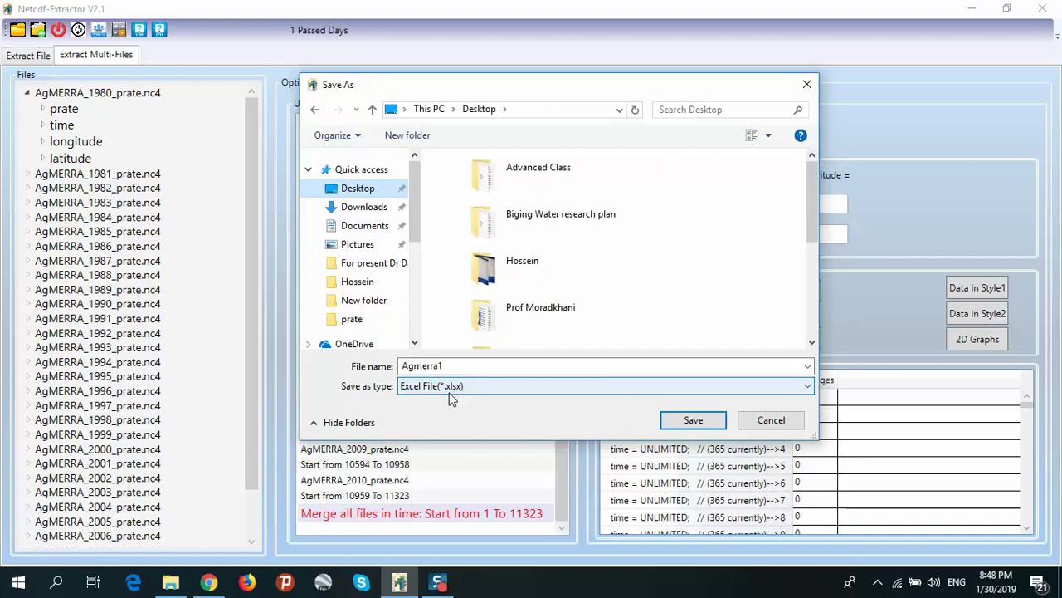
click(692, 420)
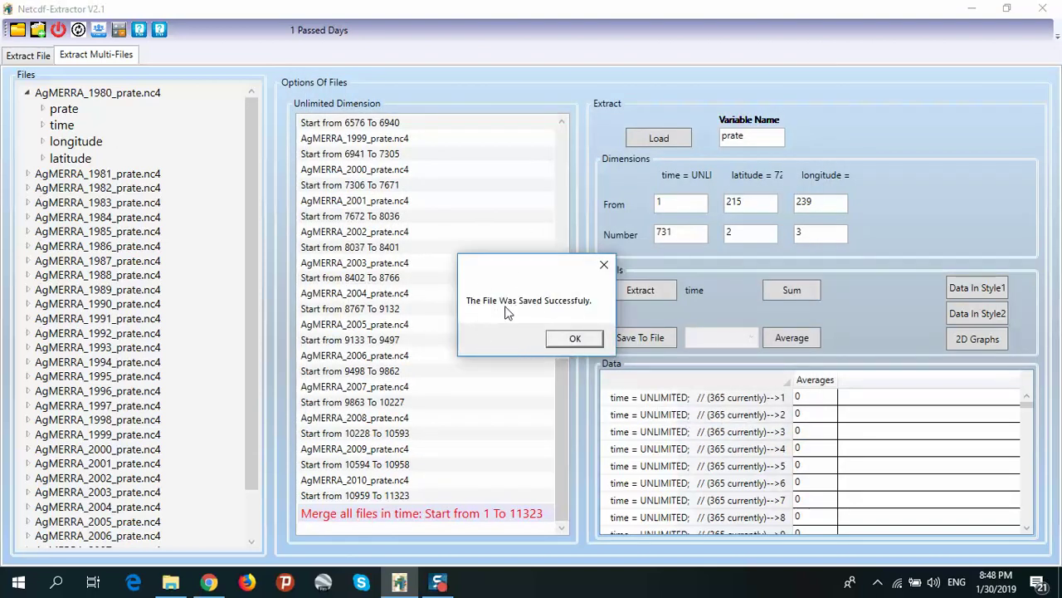
Show the desktop, move the Agmerra1.xlsx file to an empty area, and try to open it in Excel
click(571, 340)
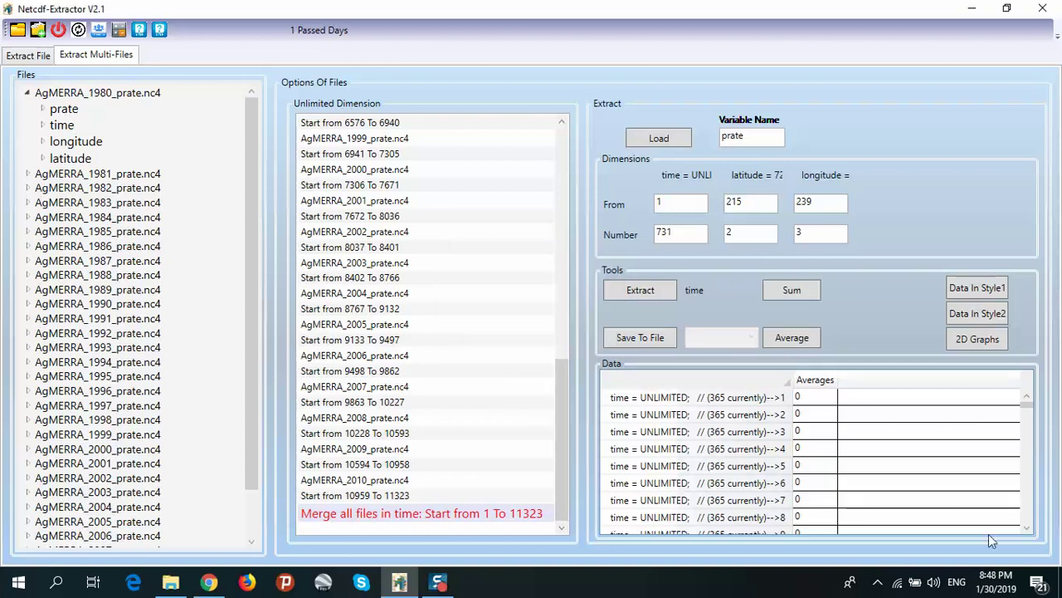
click(1060, 581)
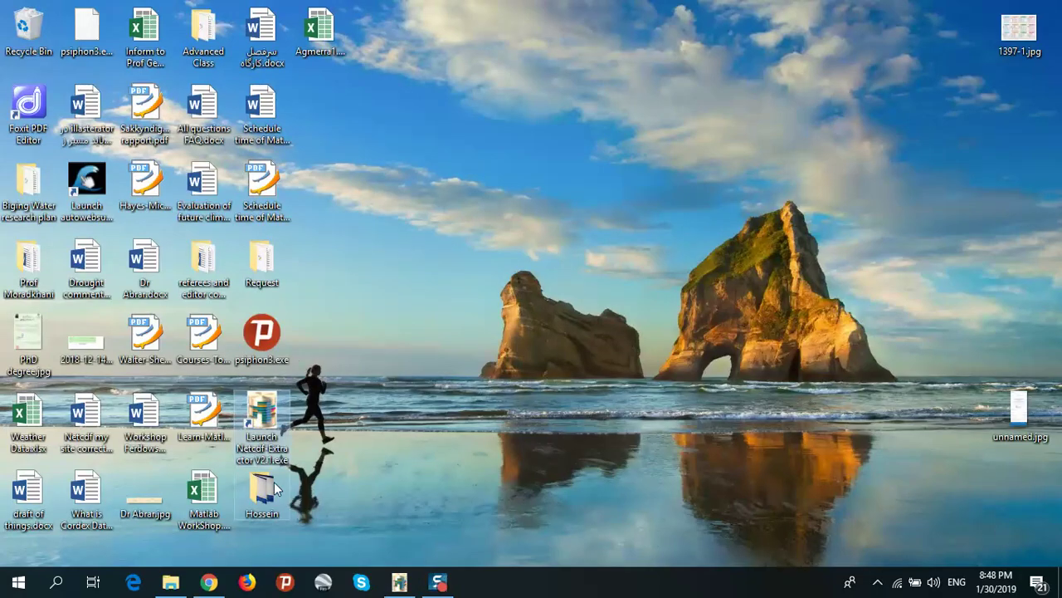
drag(319, 33, 557, 143)
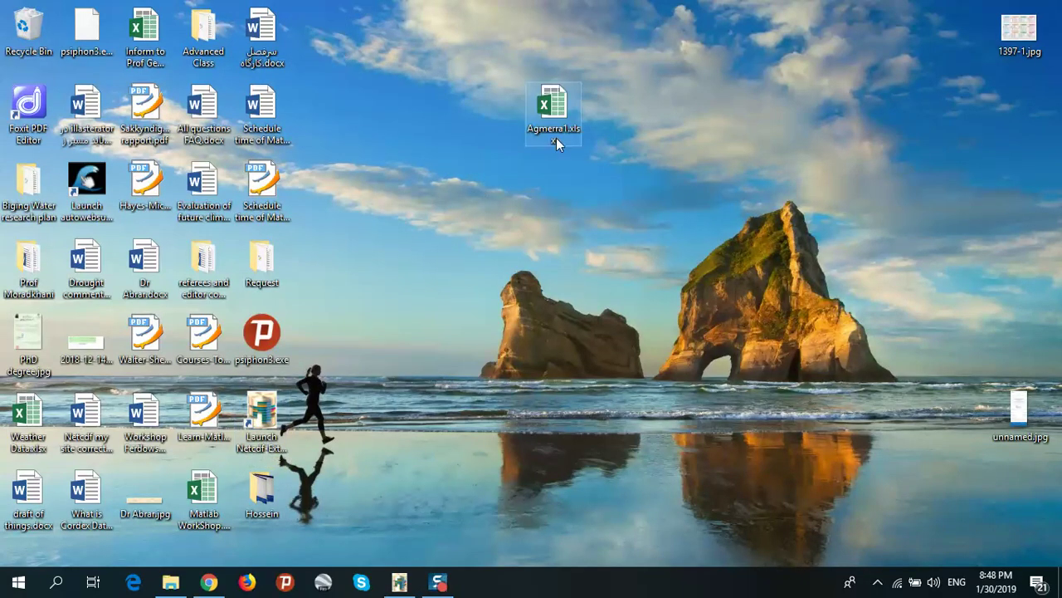
double_click(554, 132)
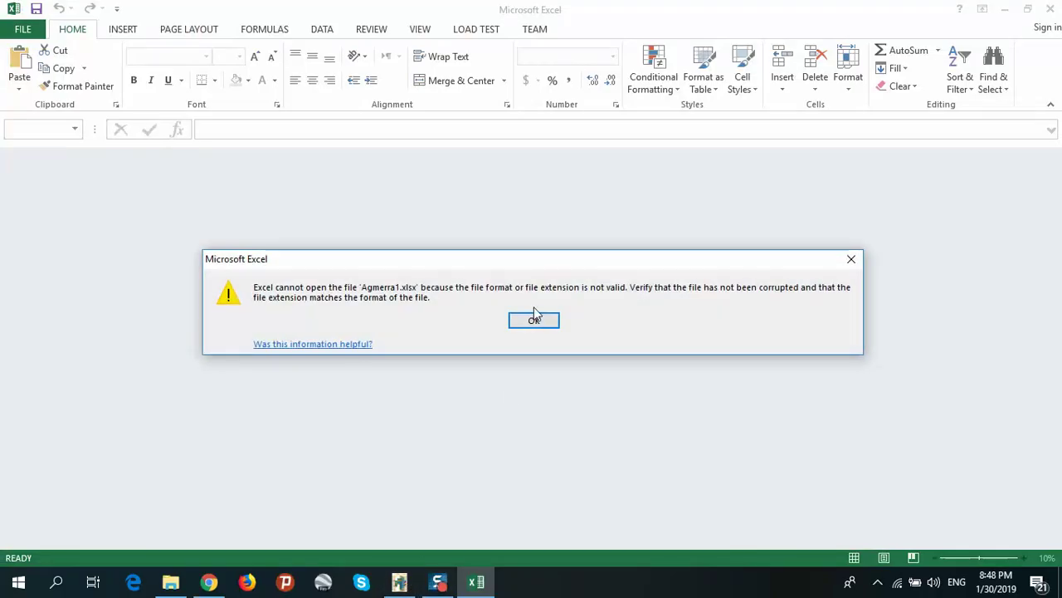
click(535, 319)
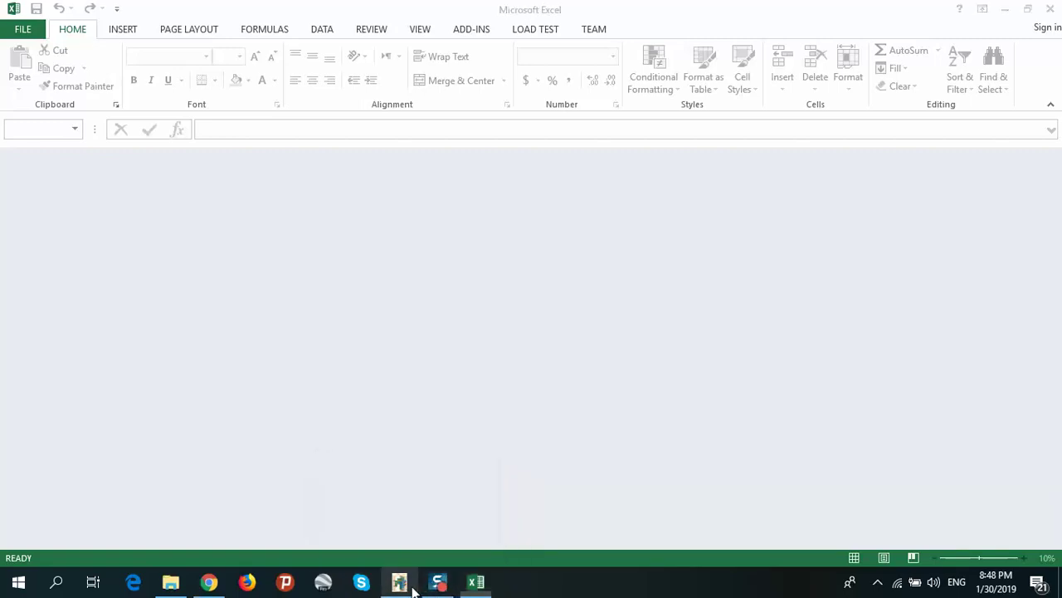
Switch back to Netcdf-Extractor and save the averages to the Desktop as a CSV file named Agmerra2
click(411, 585)
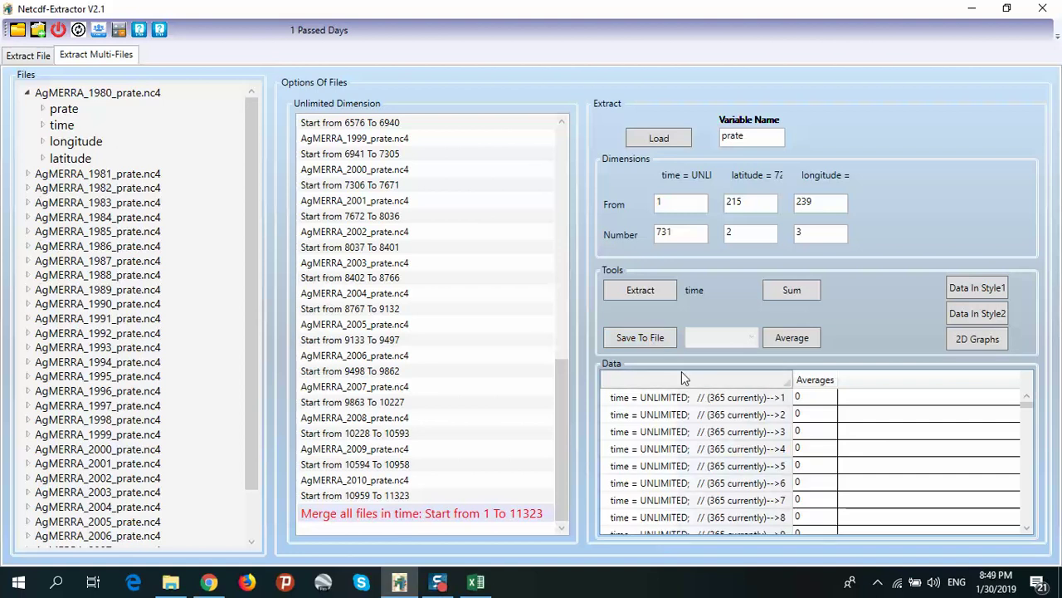
click(636, 338)
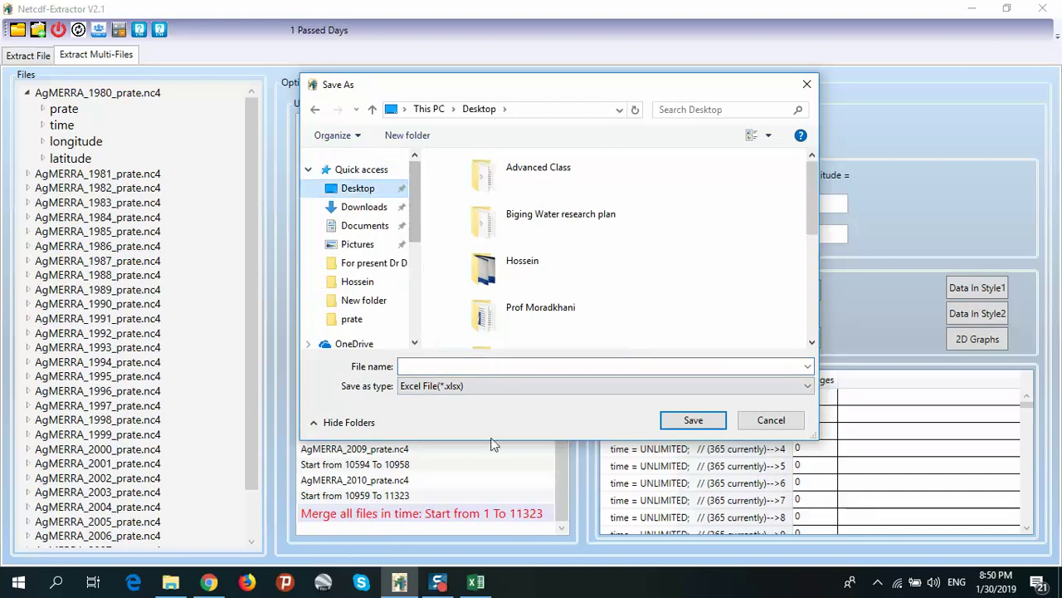
click(457, 365)
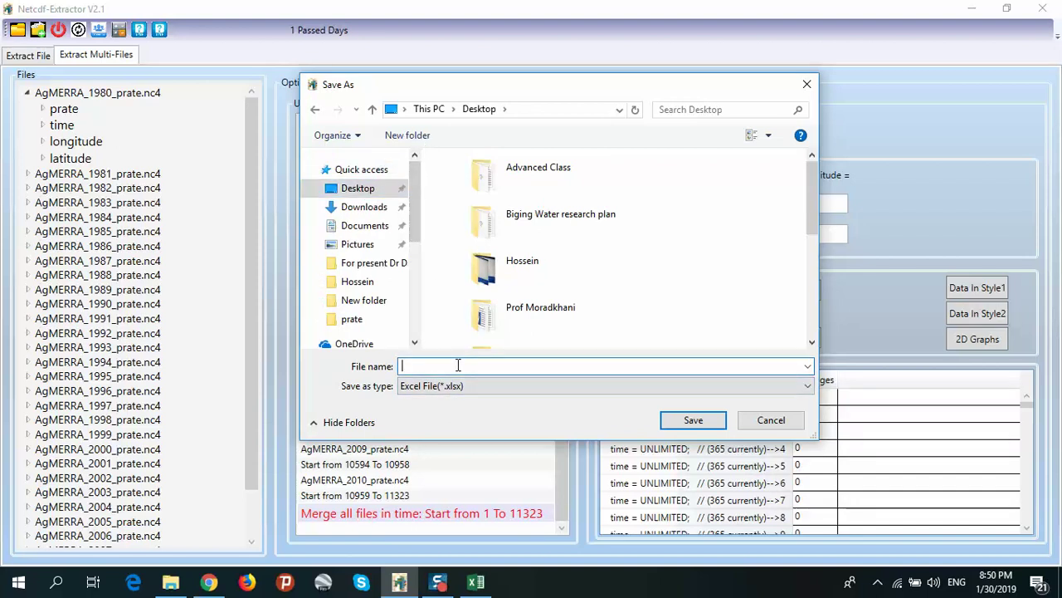
text(T)
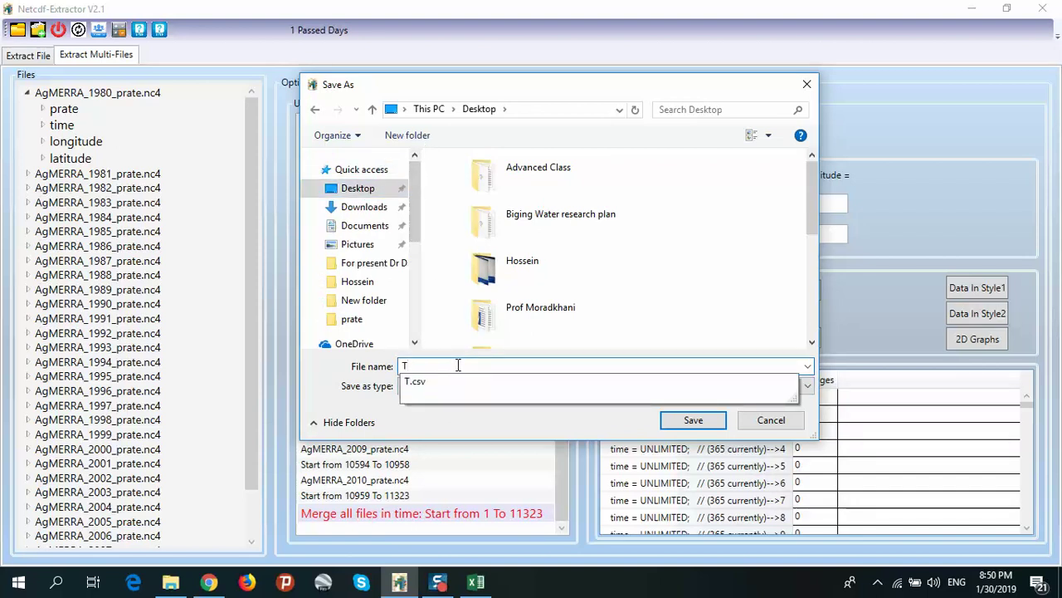
key(BackSpace)
text(Agmerra)
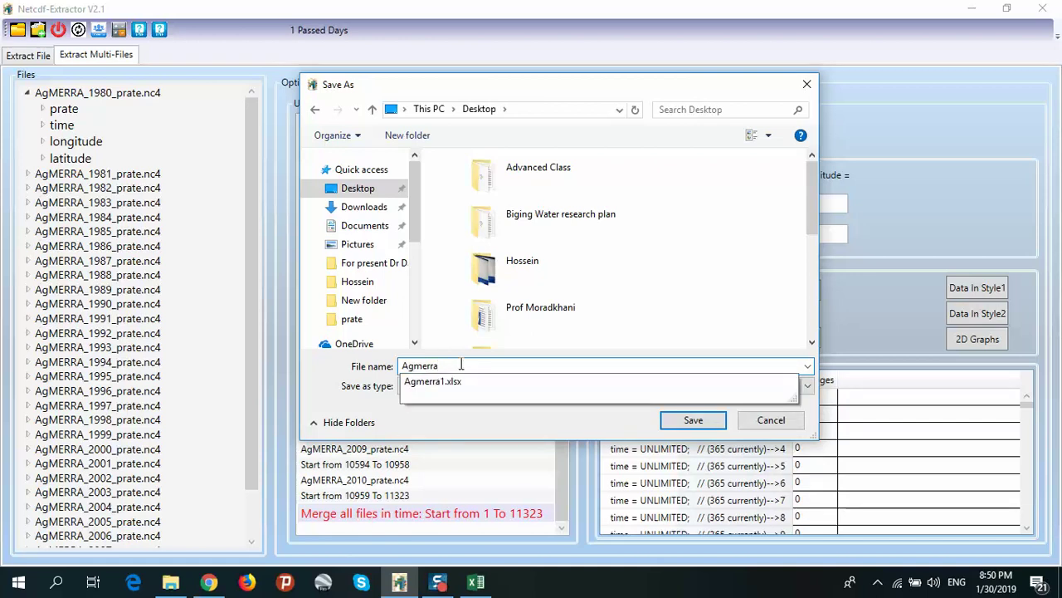
text(2)
click(465, 386)
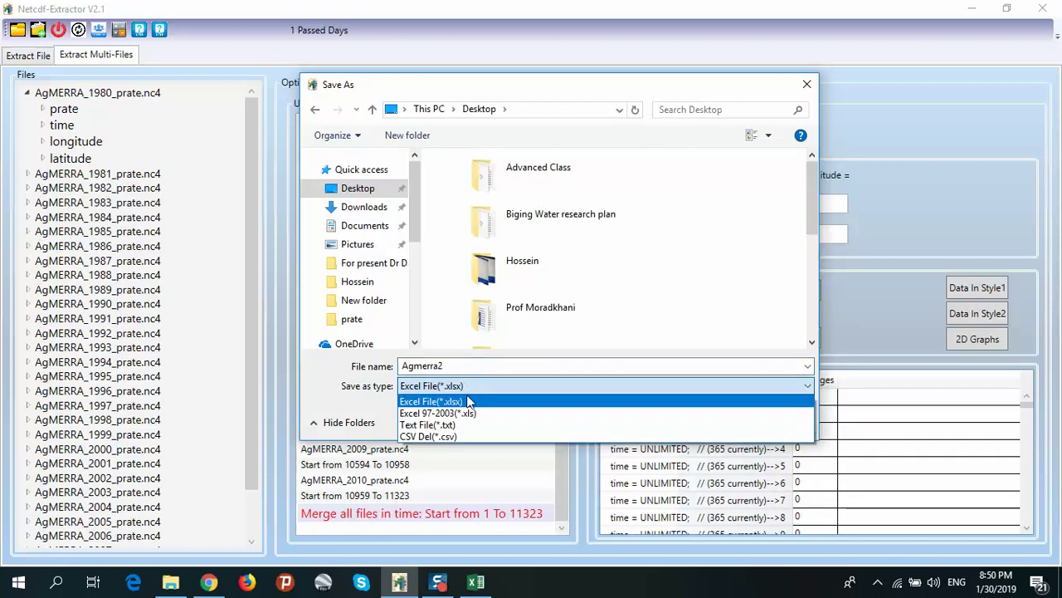
click(452, 436)
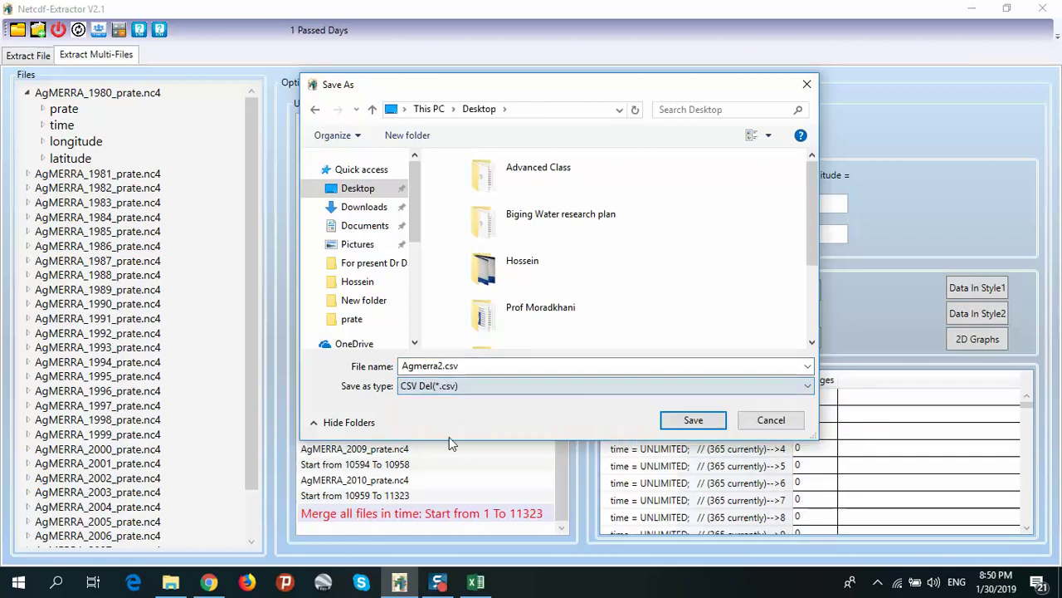
click(693, 420)
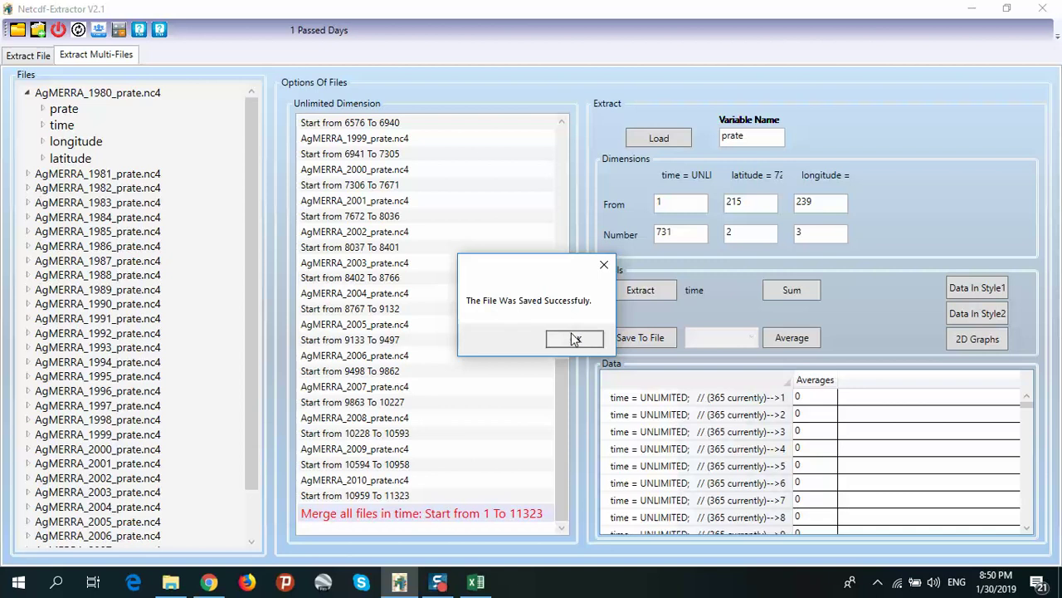
click(572, 336)
Open Agmerra2.csv from the desktop in Excel to check the saved averages, and return to Netcdf-Extractor
key(super+d)
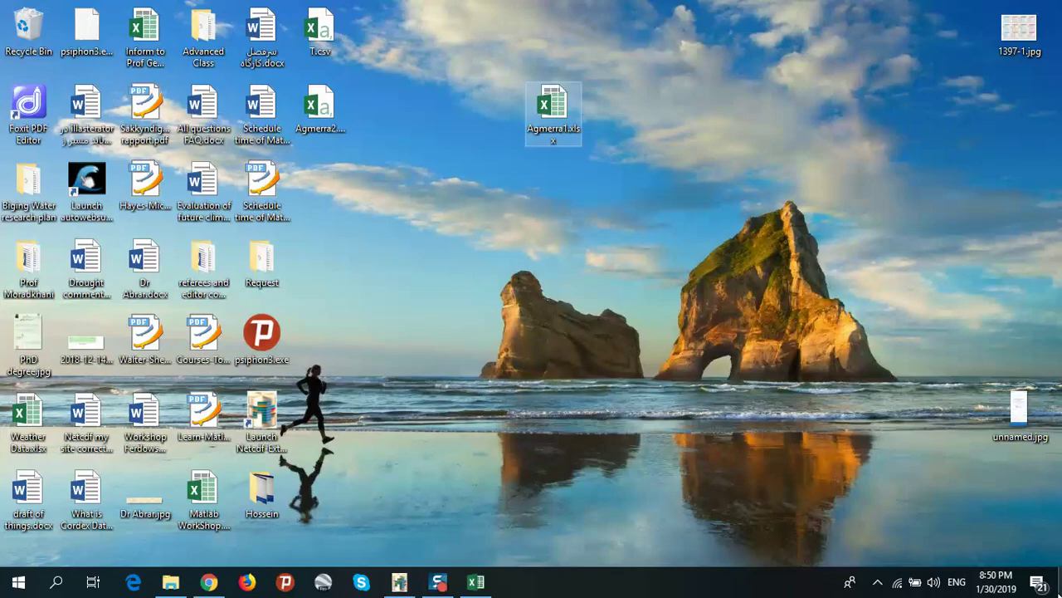
double_click(328, 123)
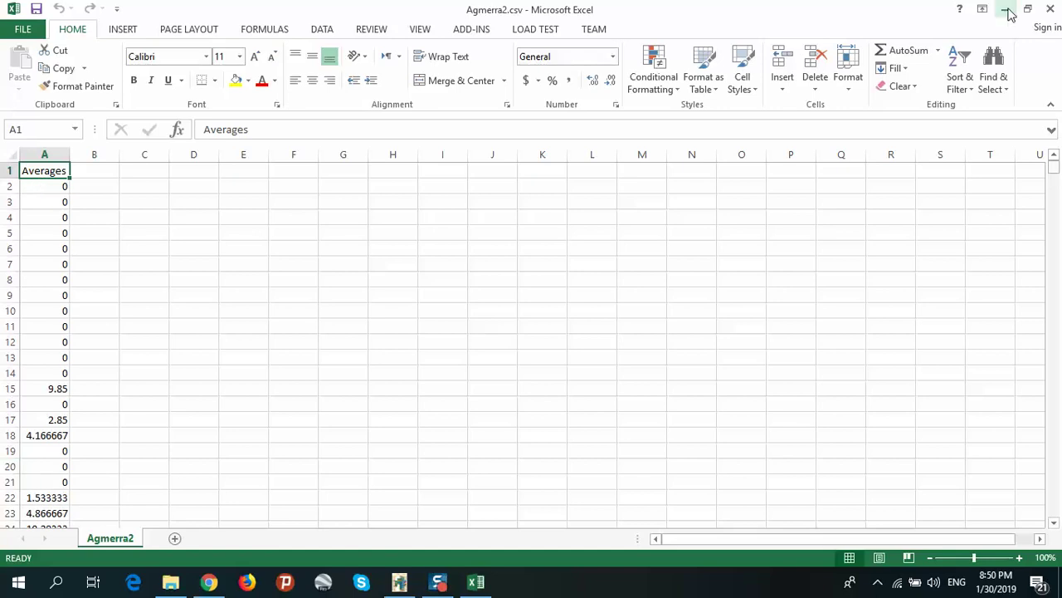
click(399, 581)
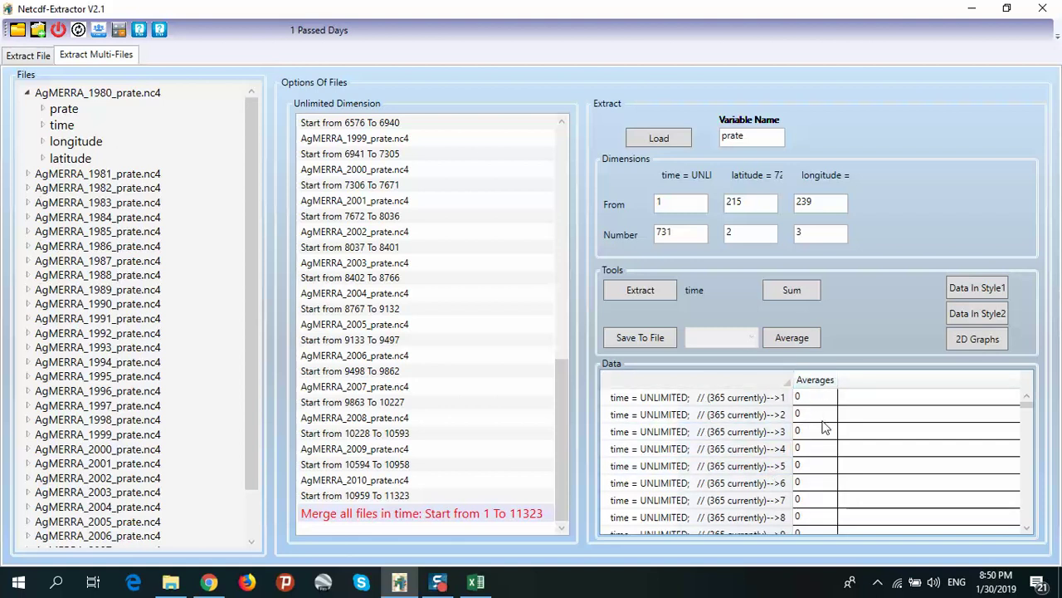
Open the 2D Graphs plotting window for the extracted data and maximize it
click(978, 344)
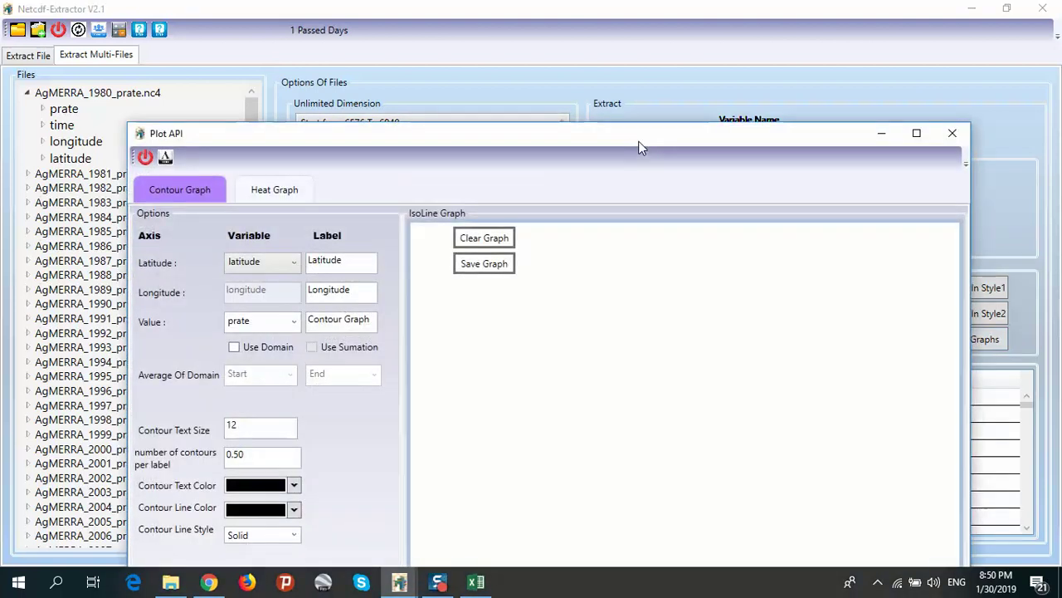
drag(639, 146, 649, 26)
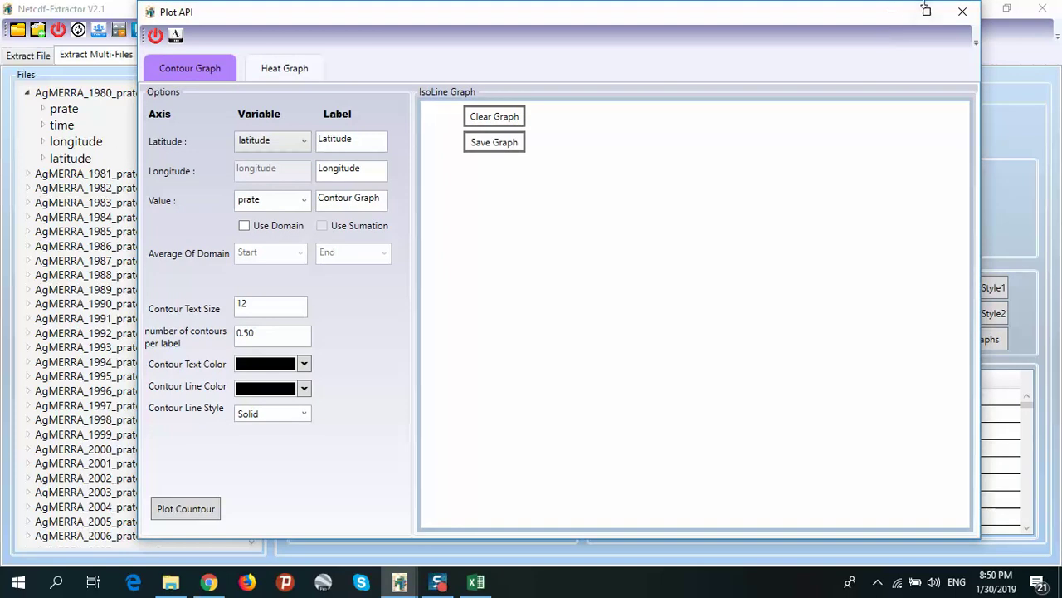
click(927, 11)
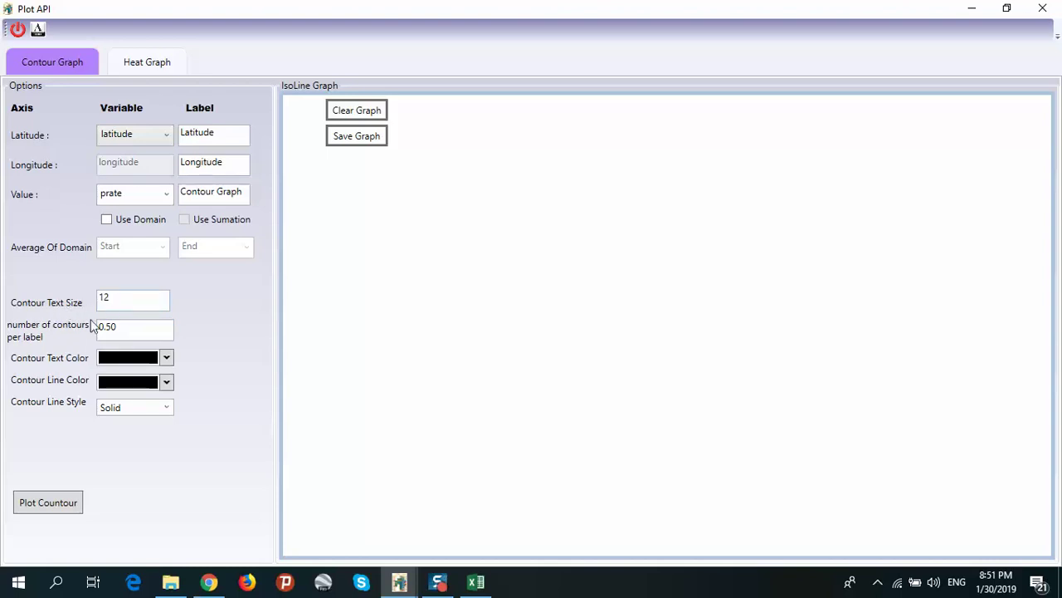
Set the number of contours per label to 0.05 and the contour text color to red
drag(119, 333, 95, 332)
text(0)
click(166, 365)
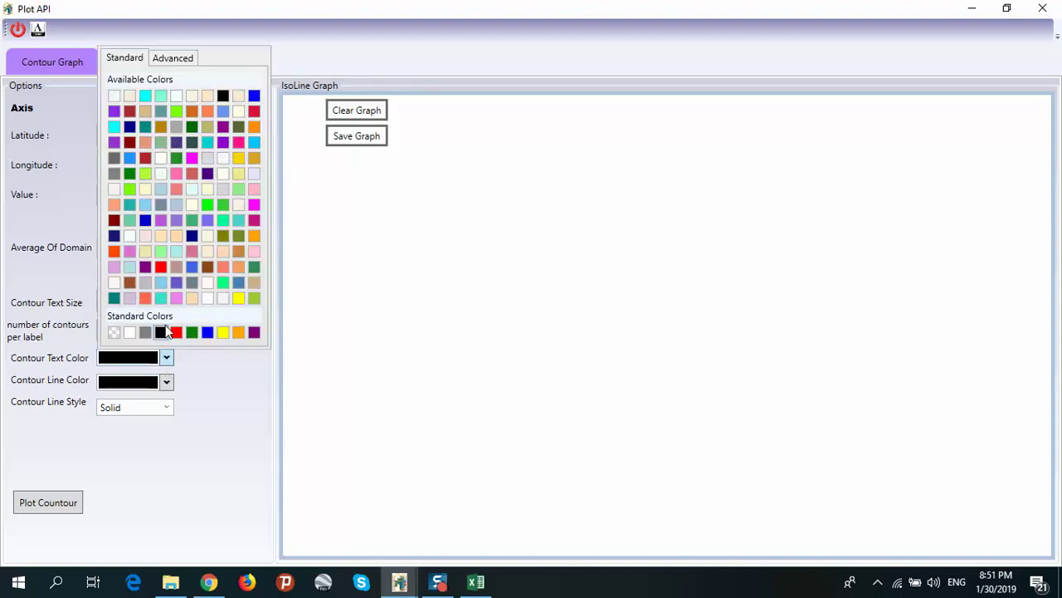
click(170, 333)
Set the contour line color to light sky blue and choose the Solid line style
click(167, 383)
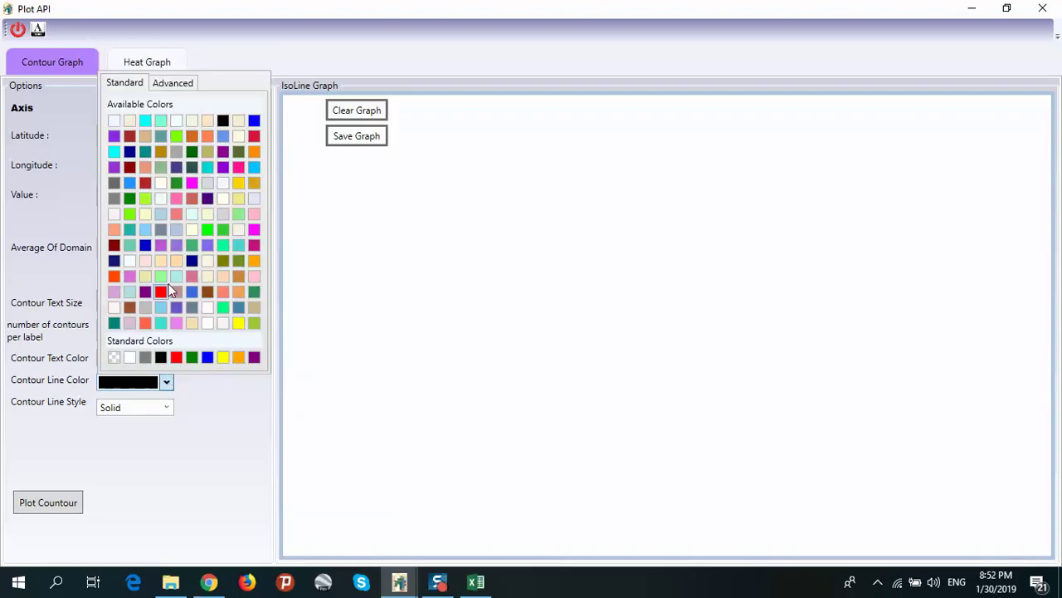
click(168, 270)
click(166, 382)
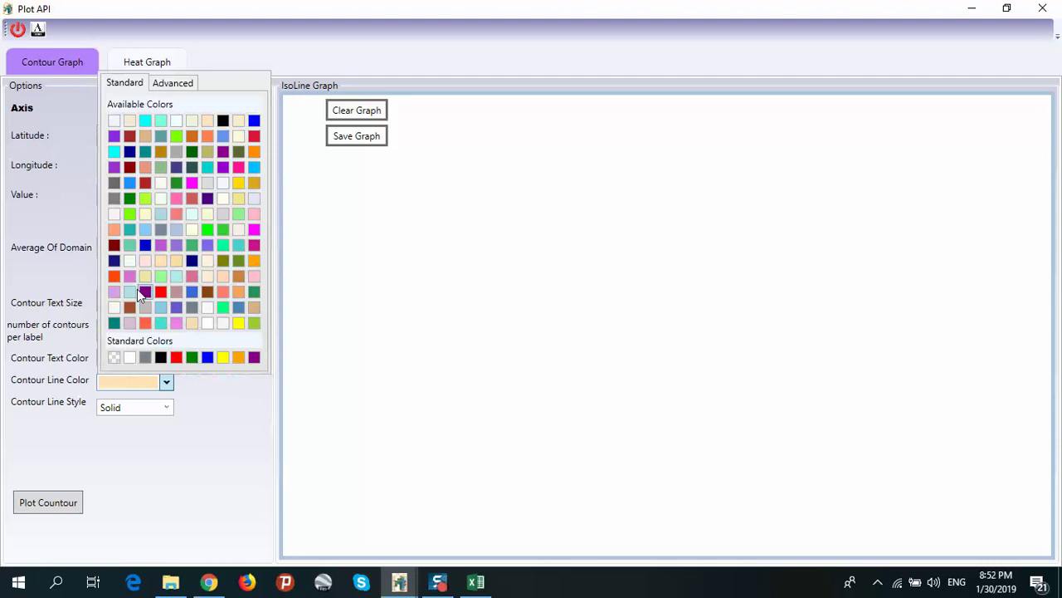
click(147, 238)
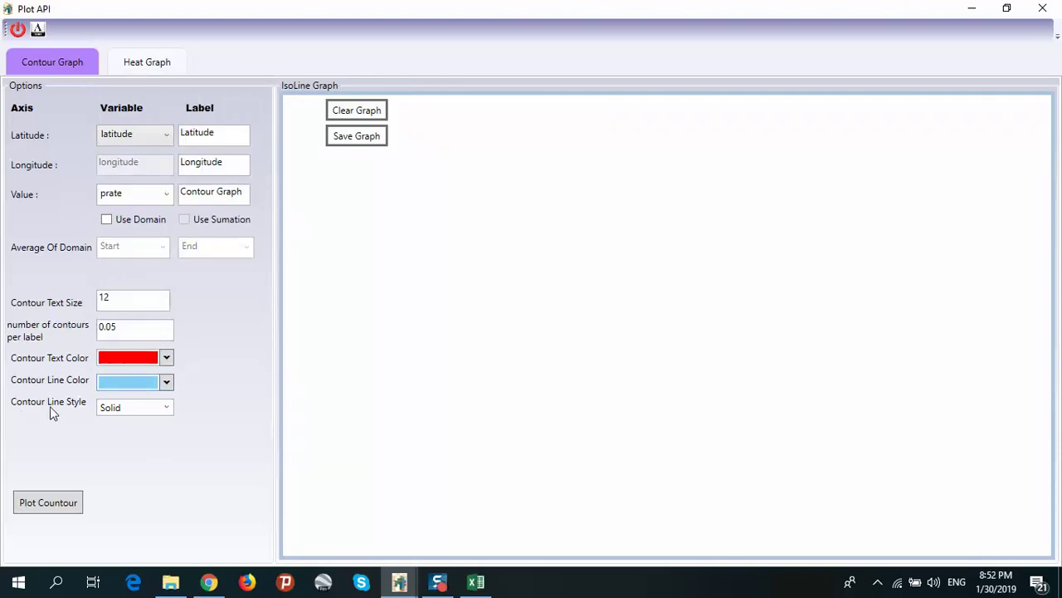
click(168, 412)
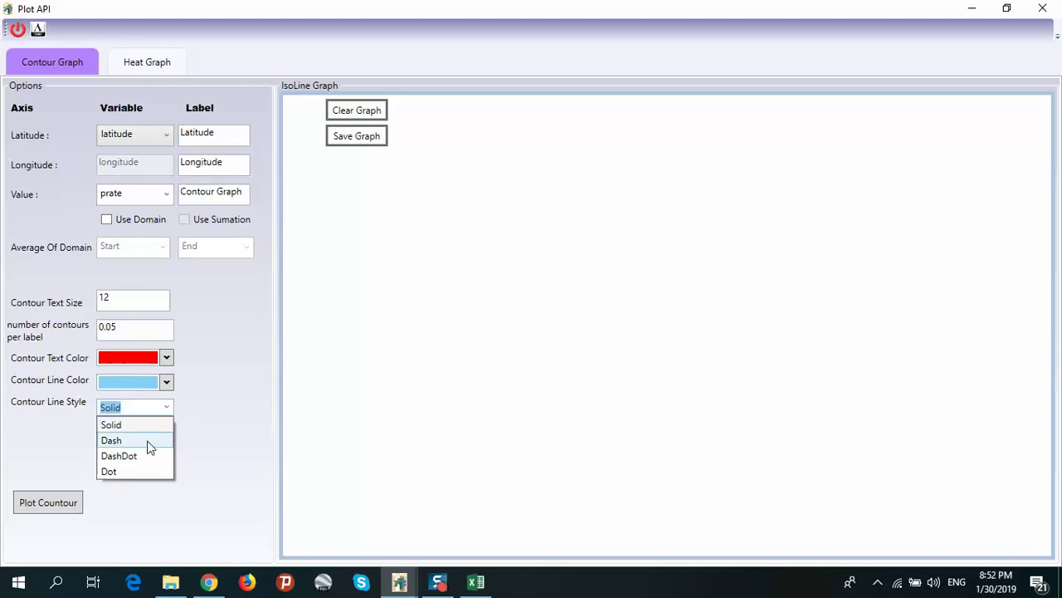
click(135, 425)
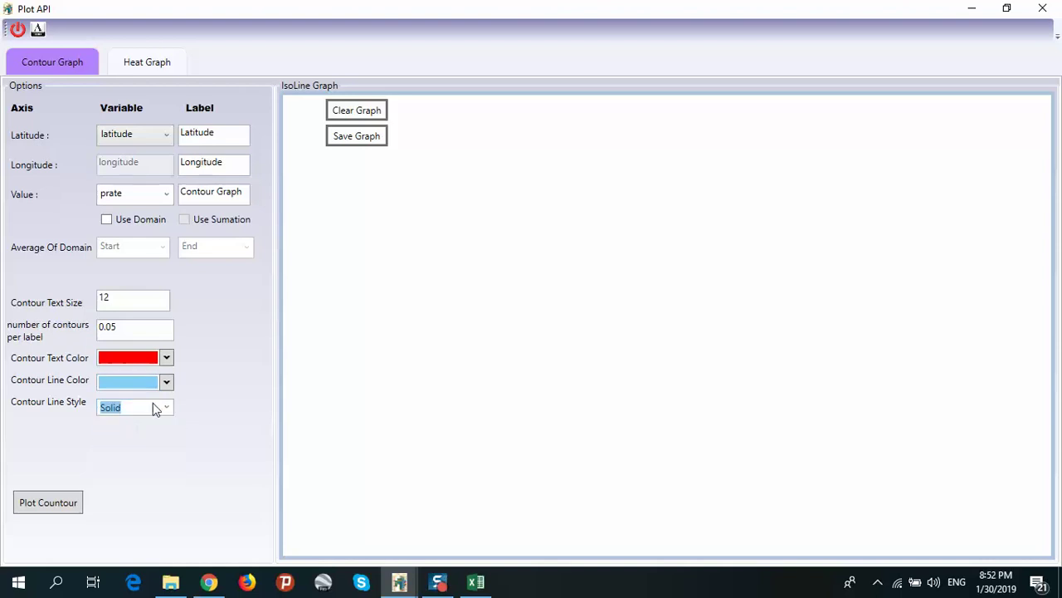
Select 14 as the value to graph and plot the contour graph
click(72, 506)
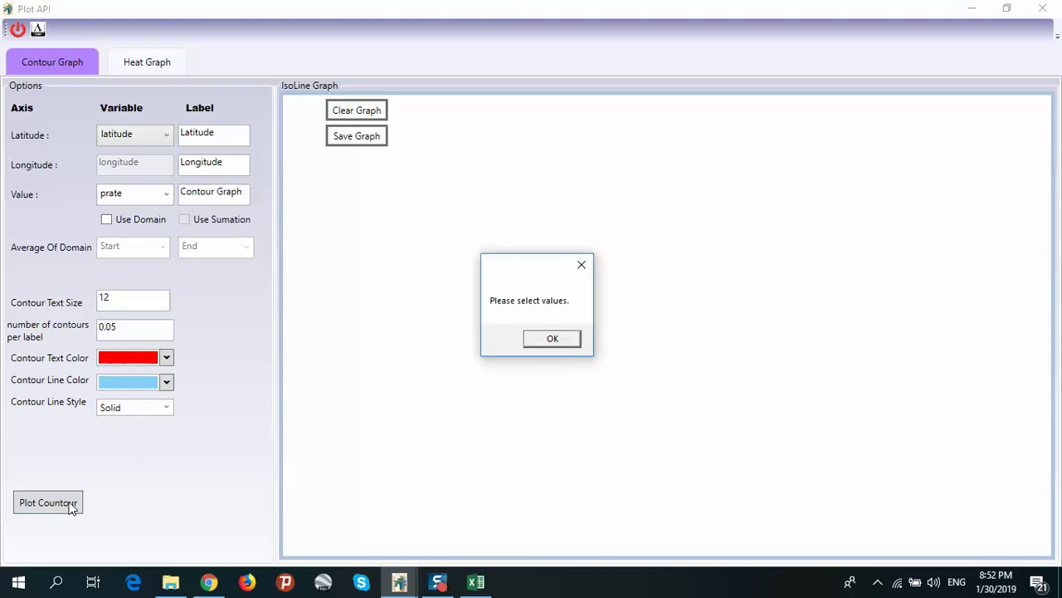
click(540, 338)
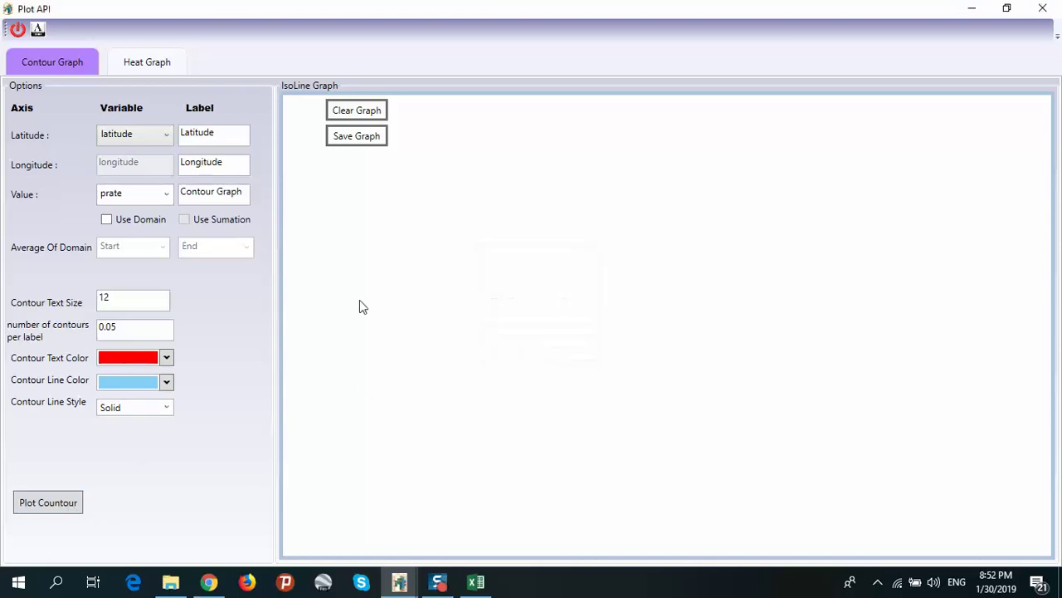
click(145, 196)
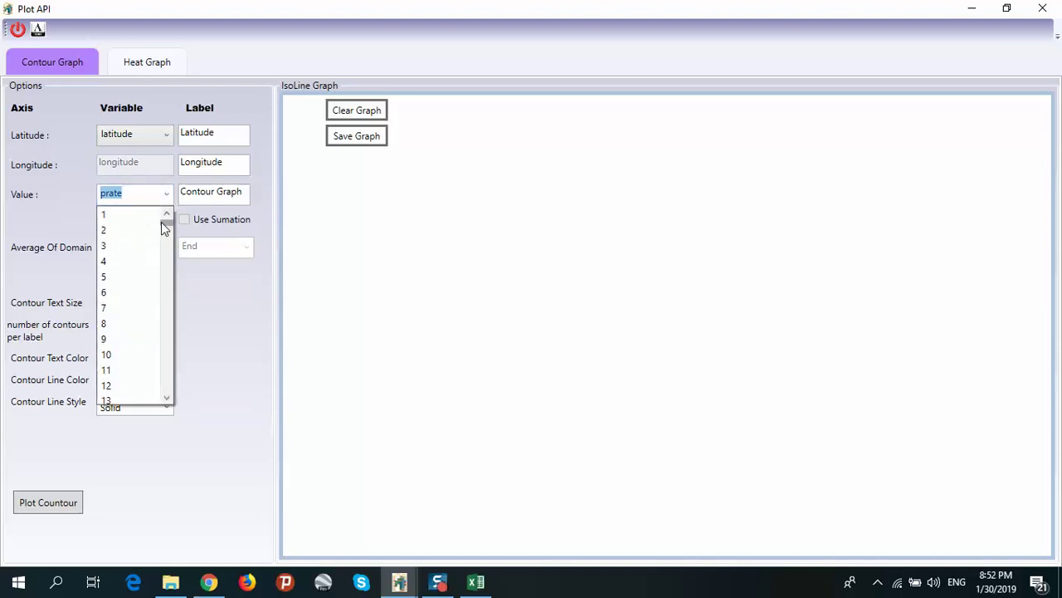
mouse_move(163, 223)
mouse_down()
mouse_move(164, 244)
mouse_move(166, 217)
mouse_up()
click(165, 398)
click(165, 398)
click(118, 385)
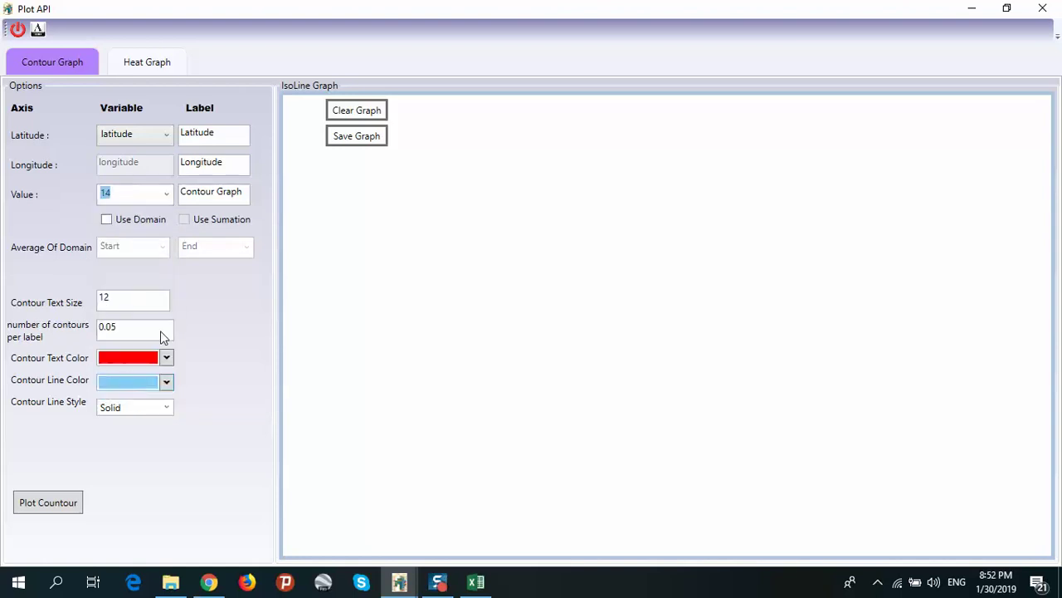
click(53, 504)
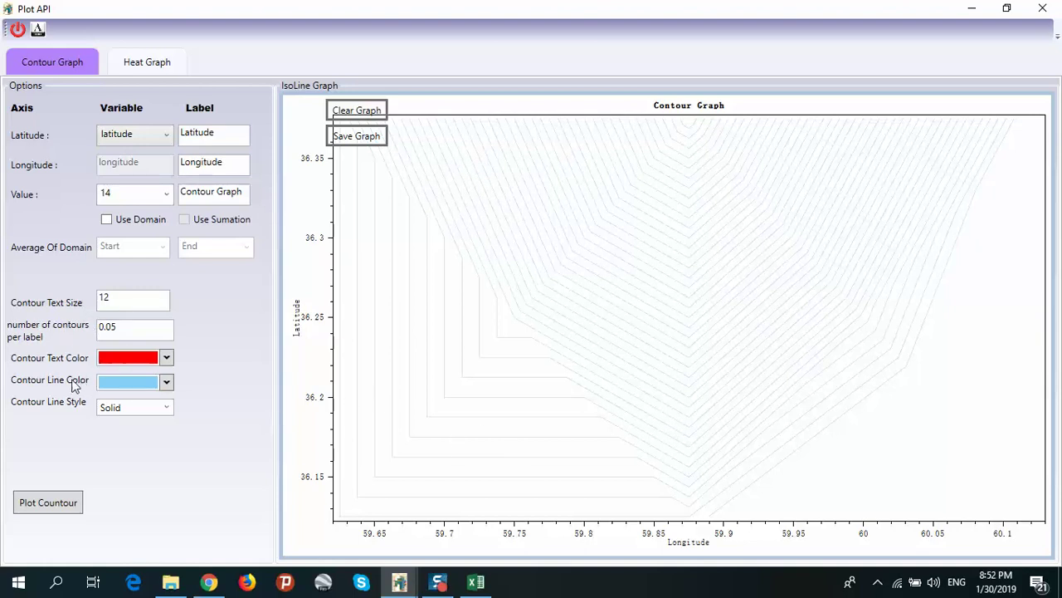
Use the domain from 5 to 469 and plot the contour graph of its average, and again with its summation
click(143, 224)
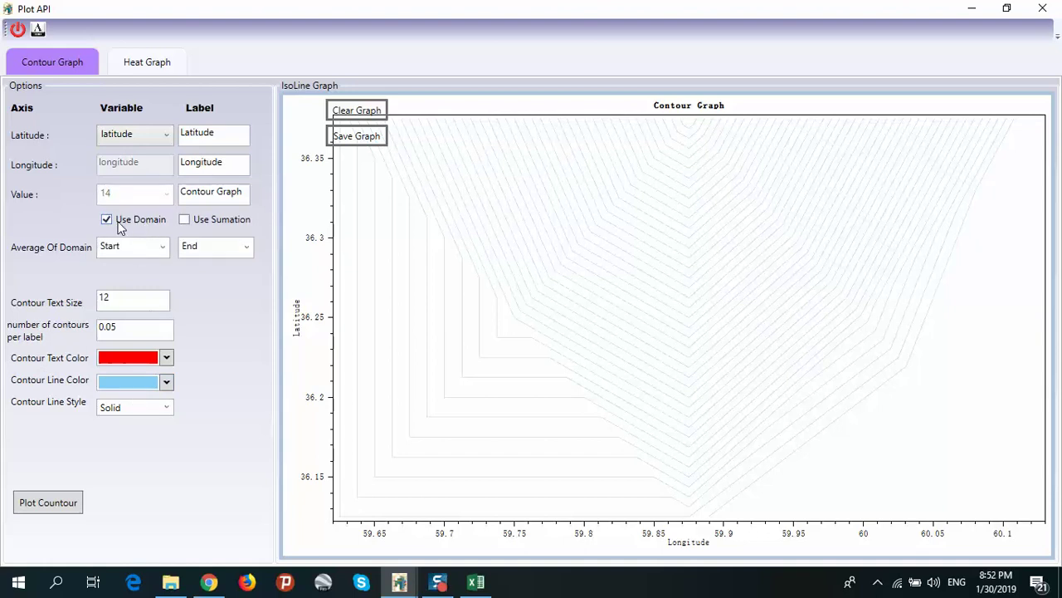
click(163, 249)
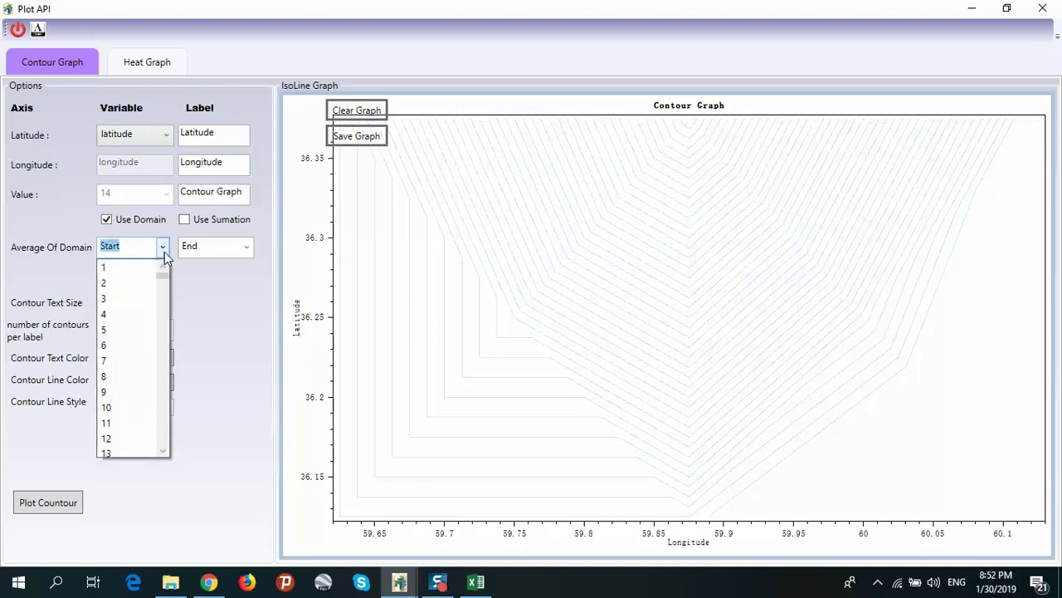
click(130, 330)
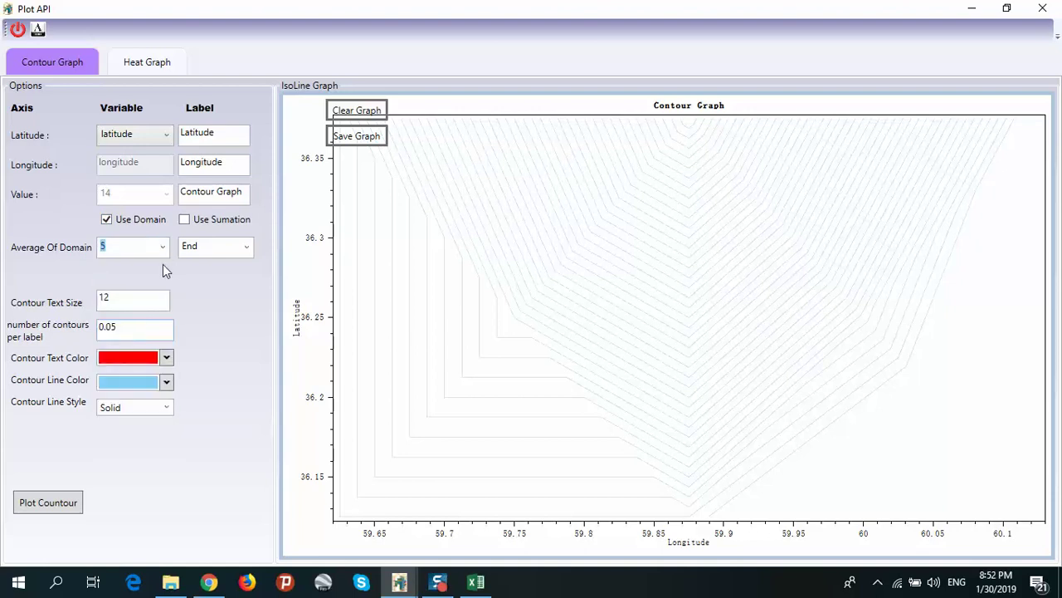
click(249, 249)
drag(249, 282, 245, 388)
click(199, 376)
click(53, 507)
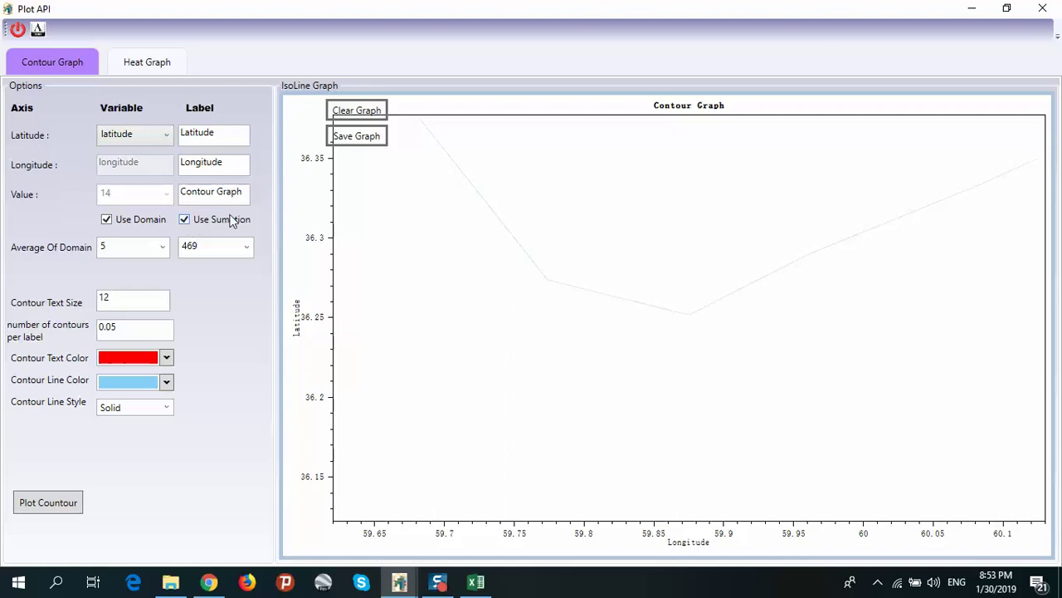
click(61, 505)
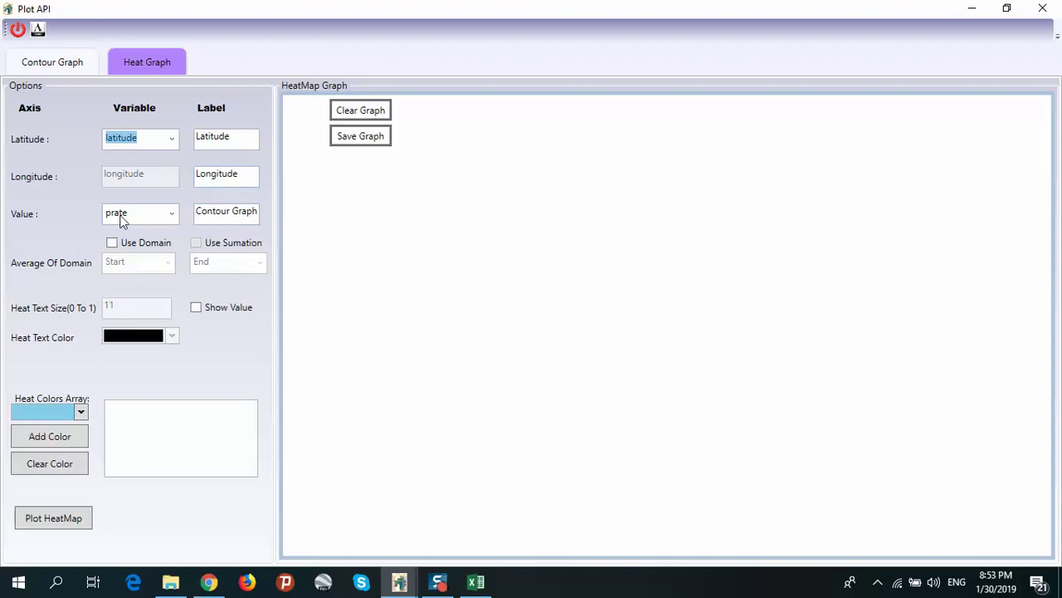
Select 256 as the value to graph in the heat graph options
click(172, 214)
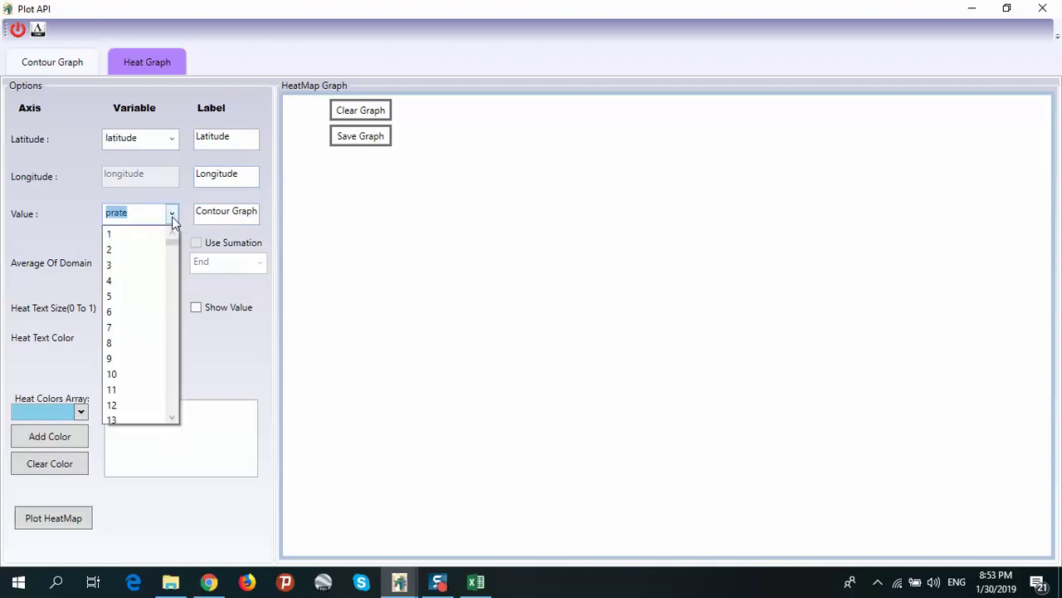
drag(172, 242, 171, 300)
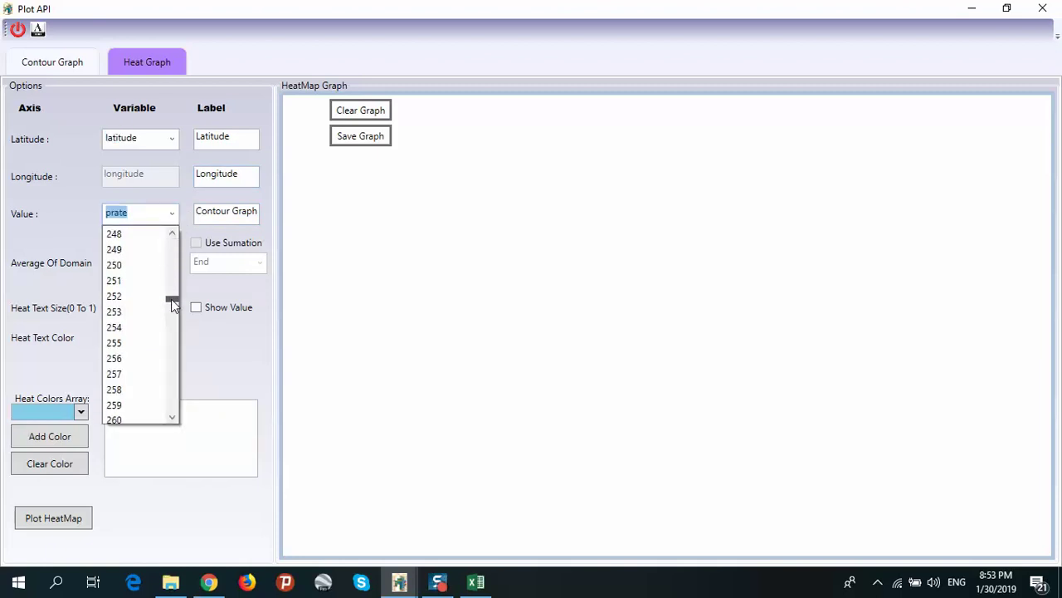
click(128, 359)
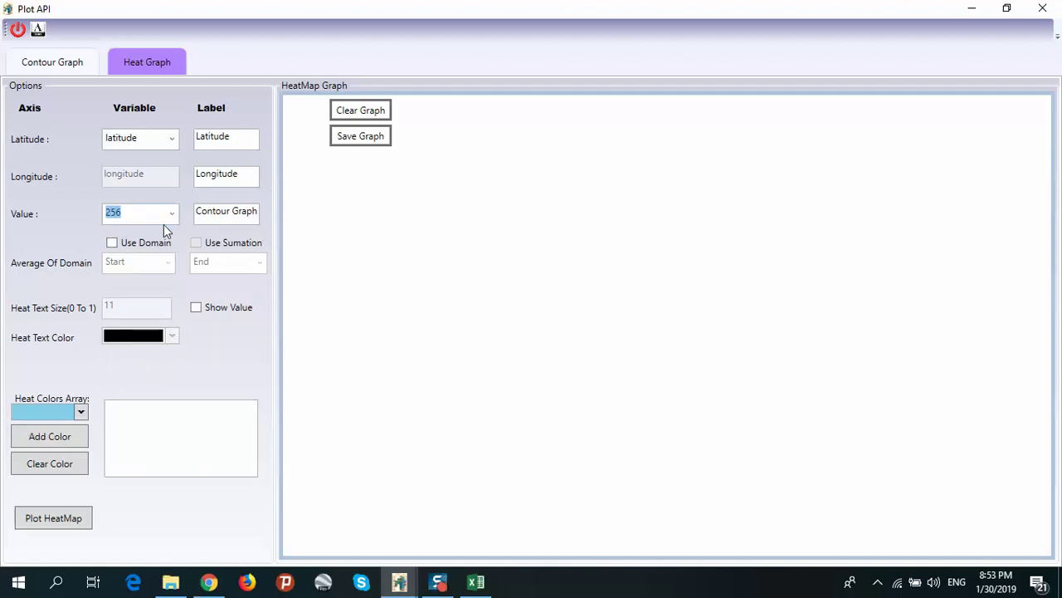
Enable the domain option for the heat graph and set the averaging domain from 5 to 643
click(152, 241)
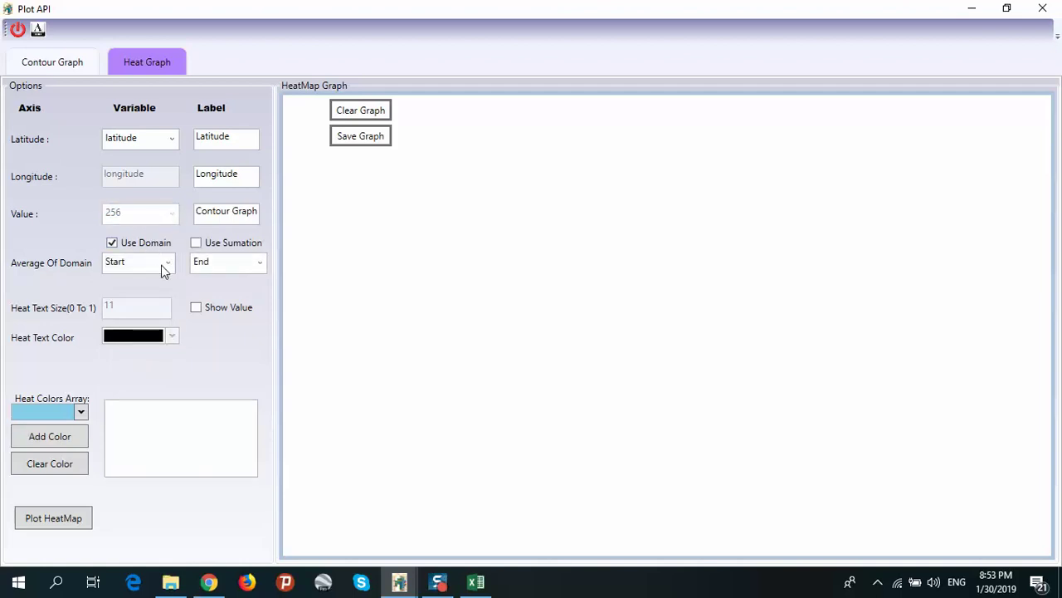
click(161, 265)
click(163, 267)
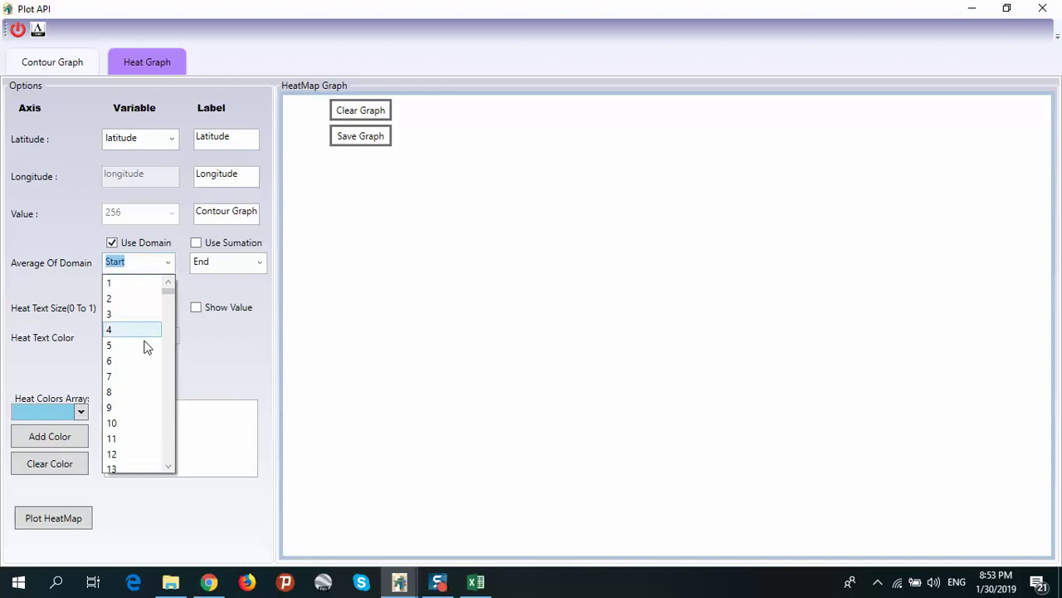
click(145, 346)
click(253, 264)
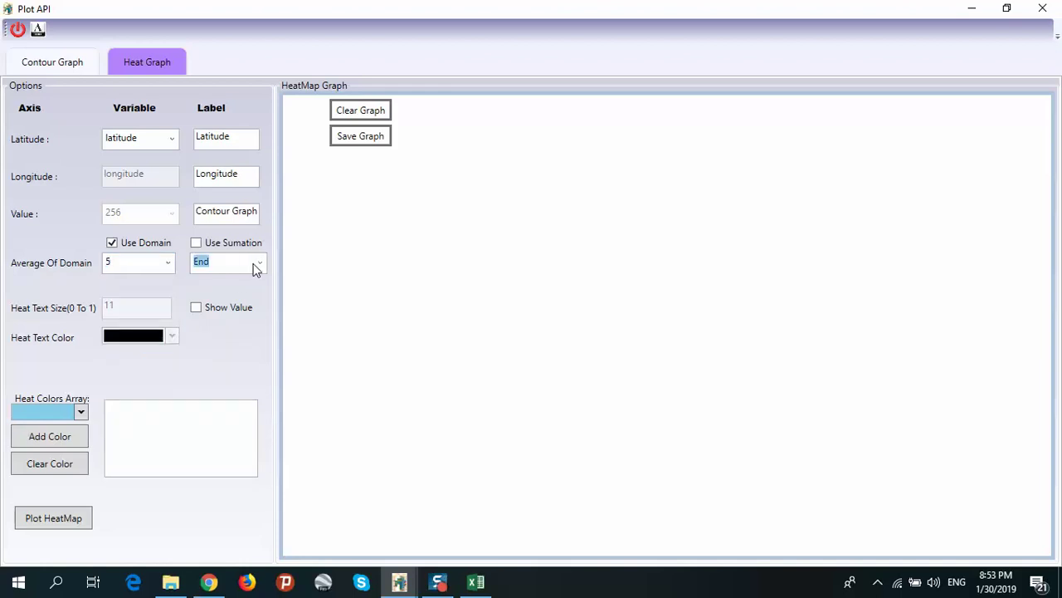
click(259, 262)
drag(263, 292, 260, 440)
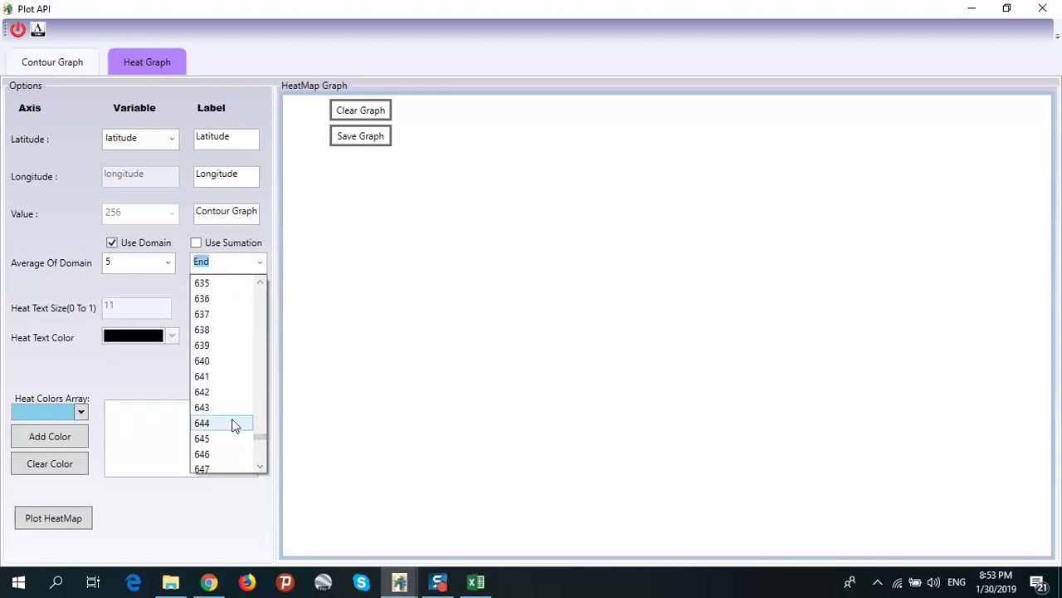
click(218, 417)
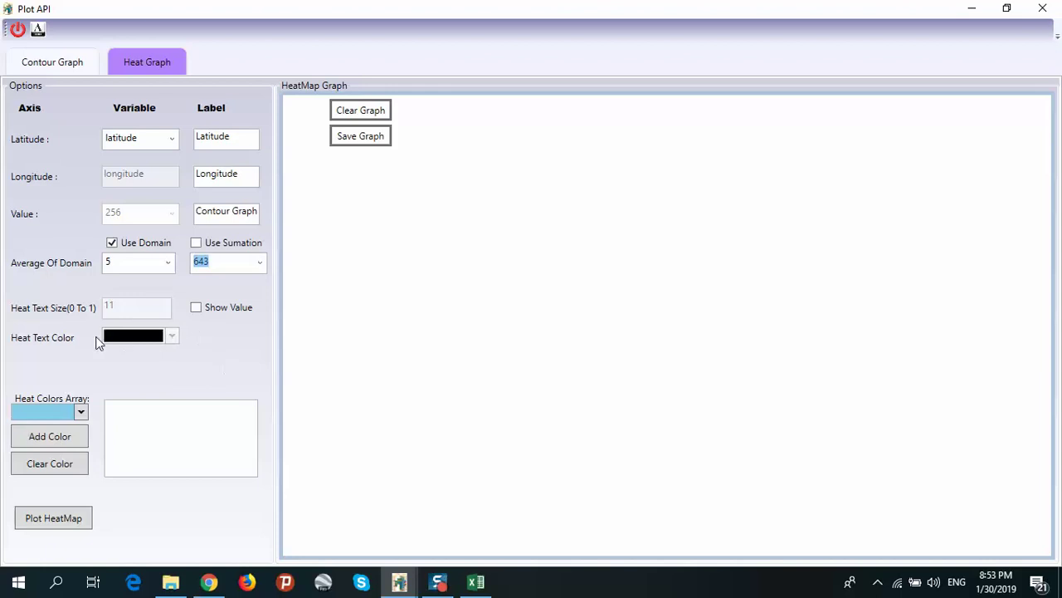
Add the pale pink #FFFFE4E1 and the light orange #FFFFE4B5 to the heat colors array
click(79, 412)
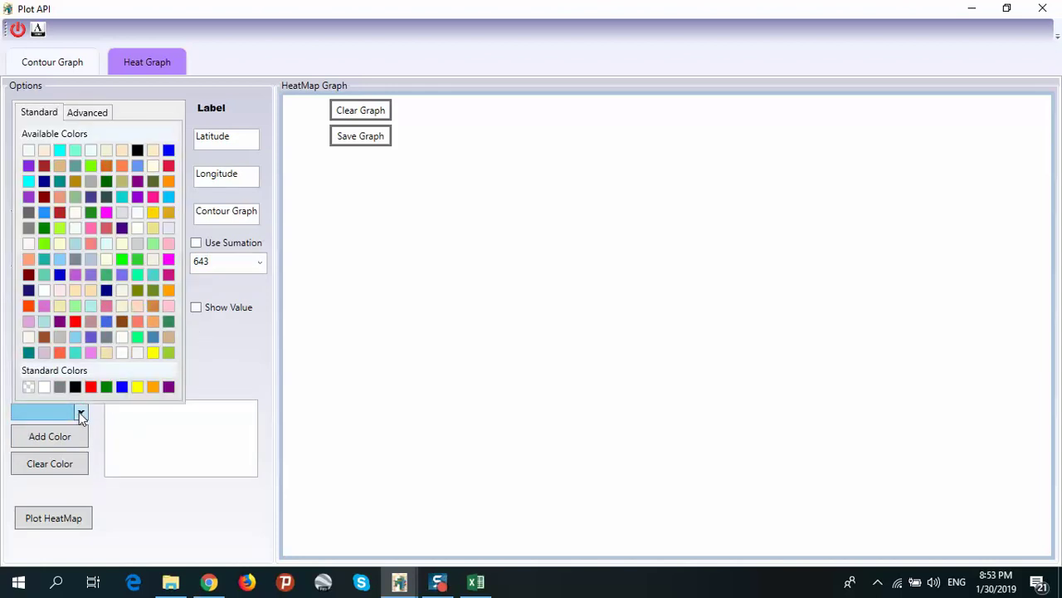
click(223, 364)
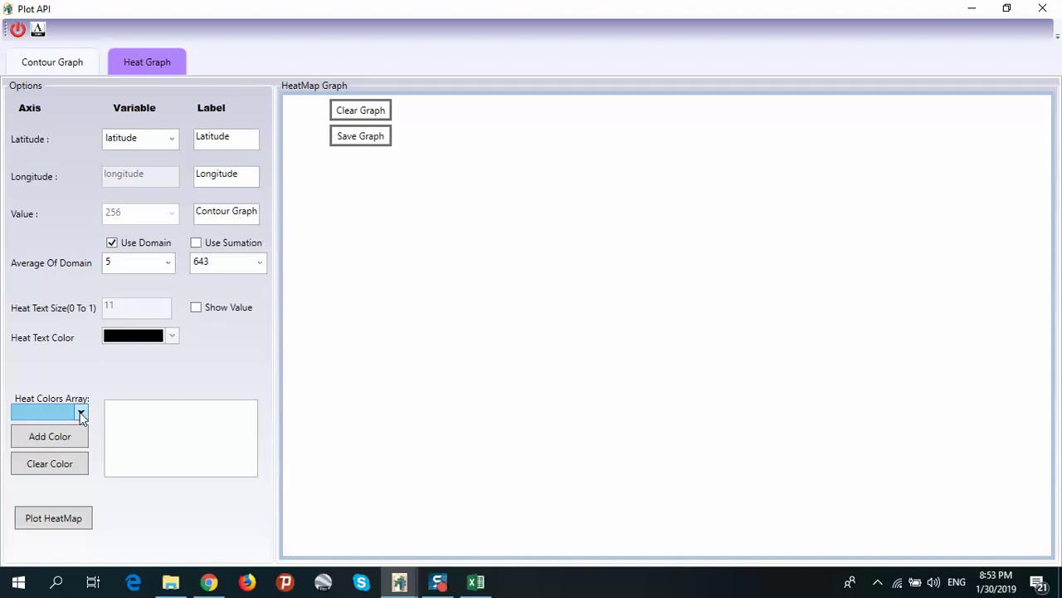
click(80, 413)
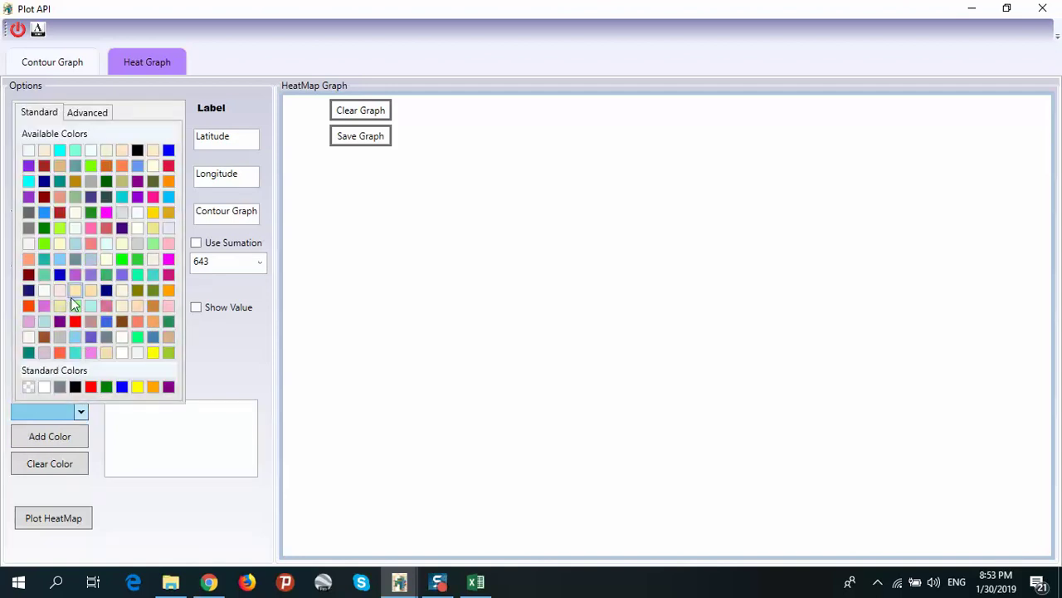
click(58, 293)
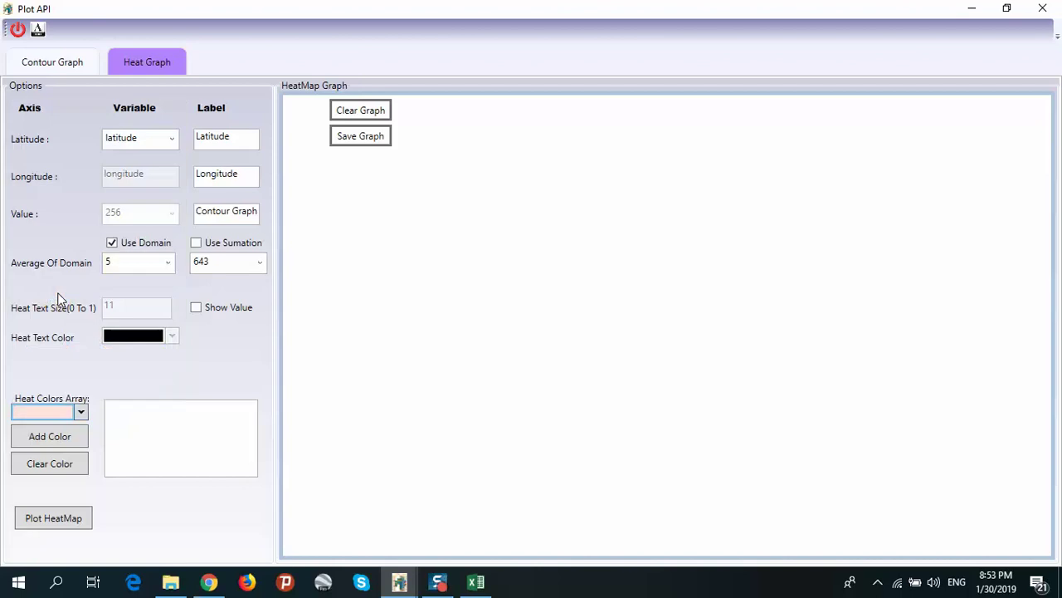
click(77, 438)
click(80, 413)
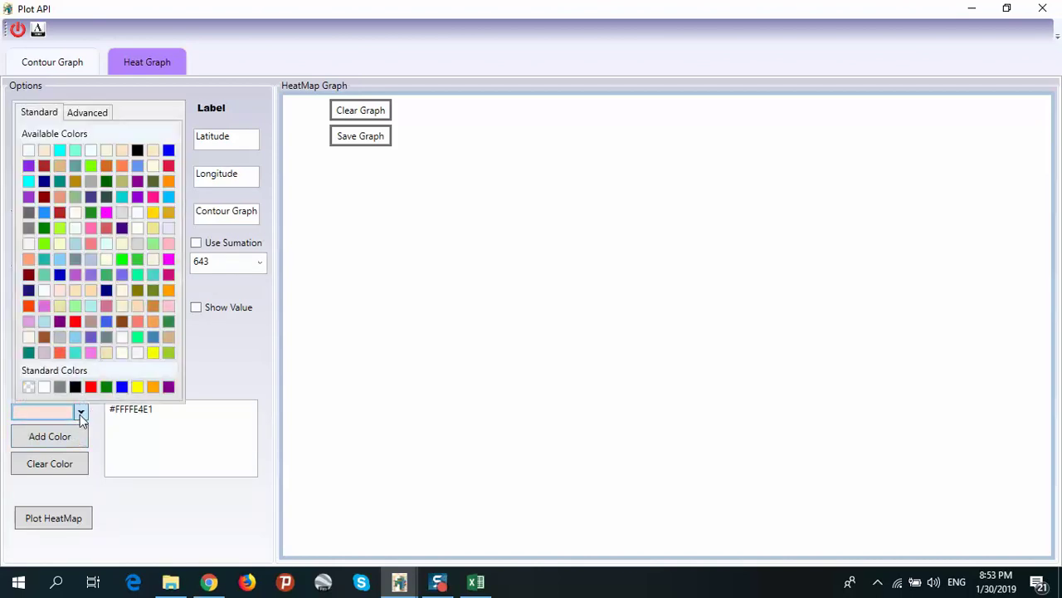
click(74, 290)
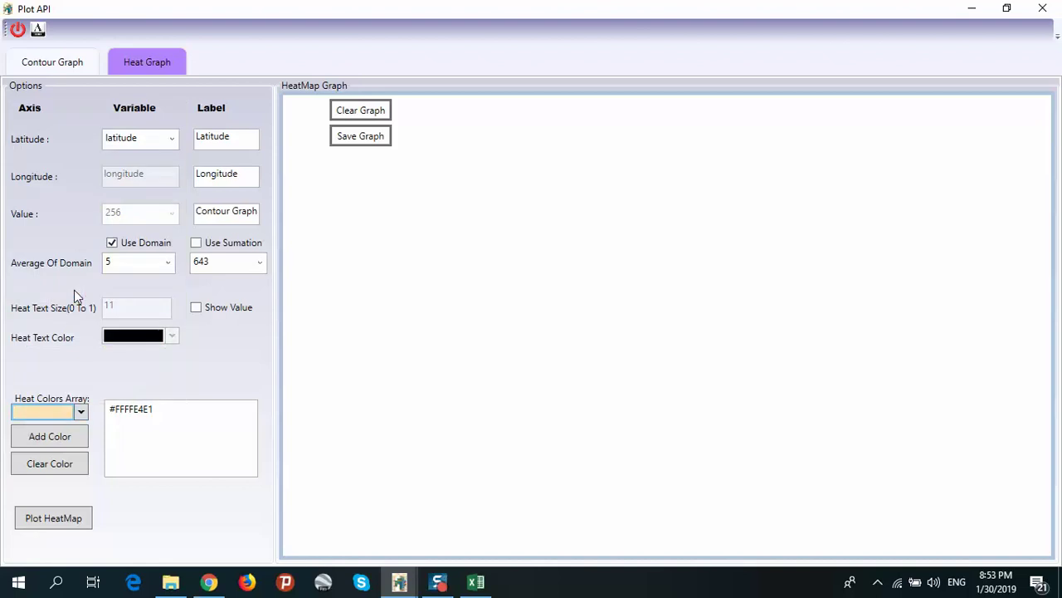
click(75, 438)
Add the khaki #FFF0E68C and the light pink #FFFFB6C1 to the heat colors array
click(80, 412)
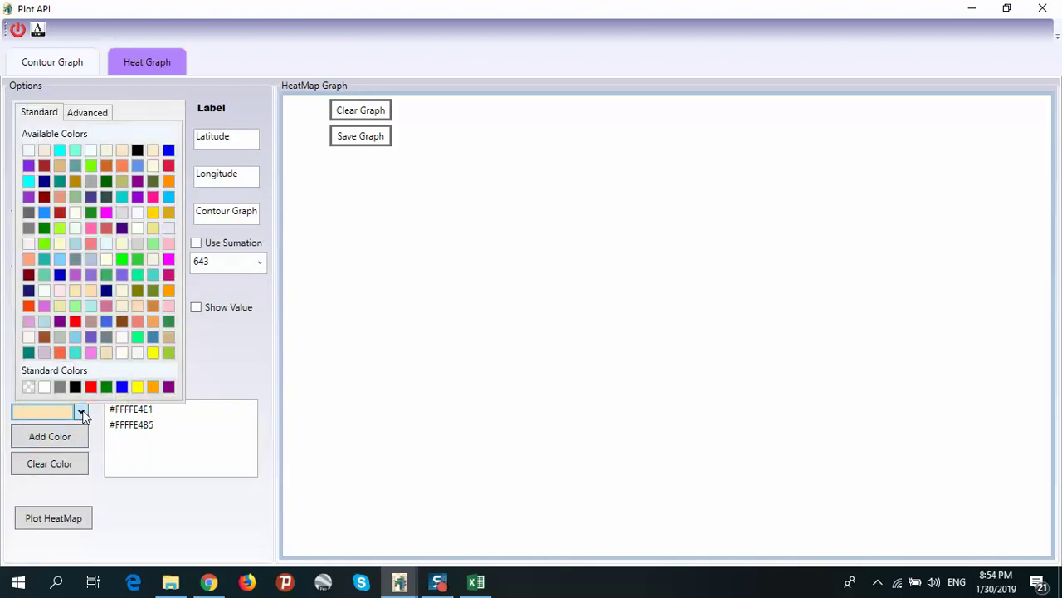
click(153, 229)
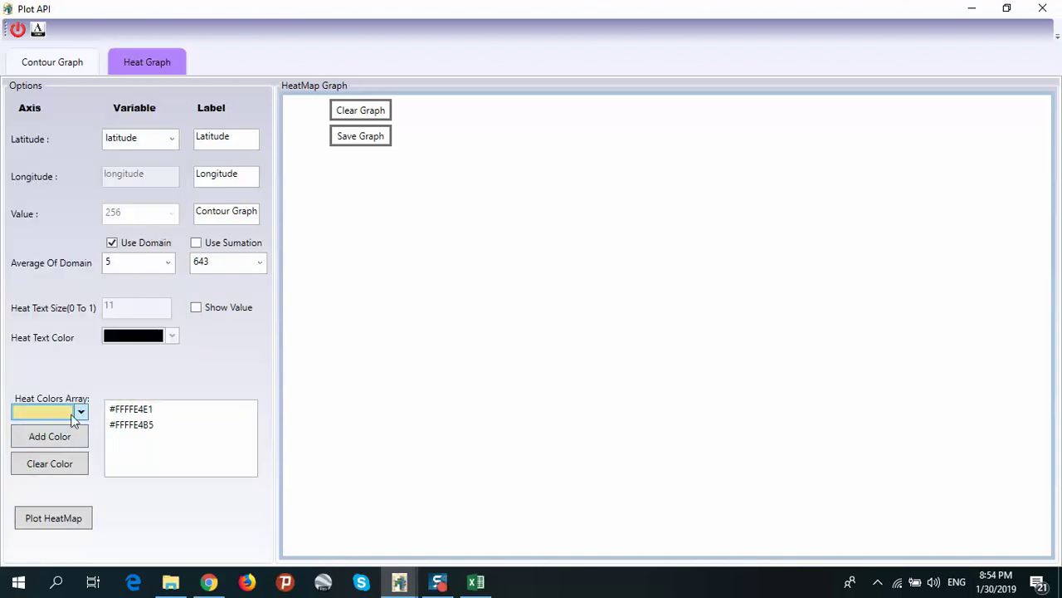
click(70, 438)
click(81, 412)
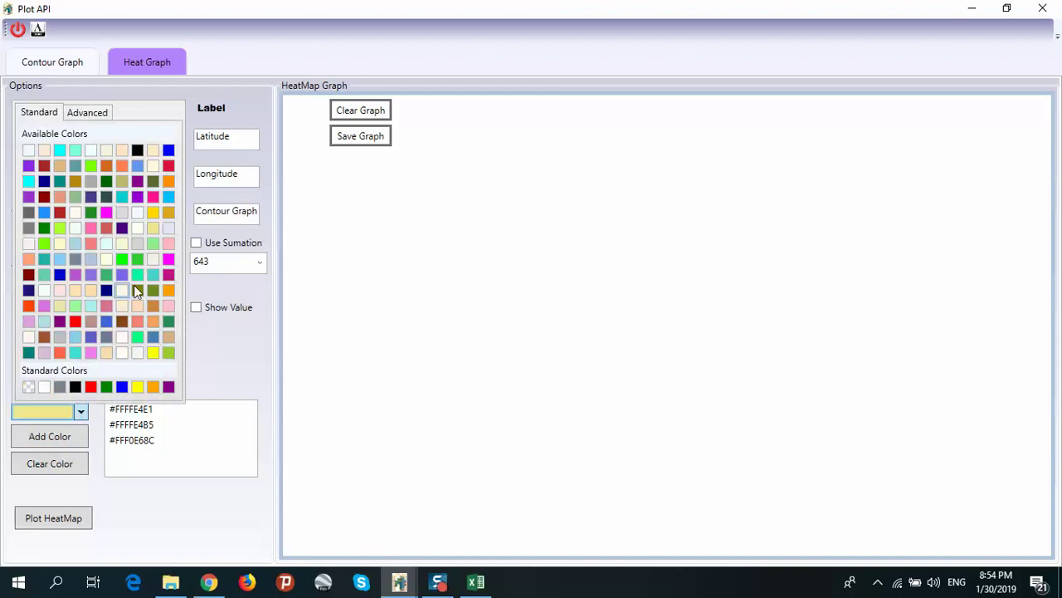
click(168, 243)
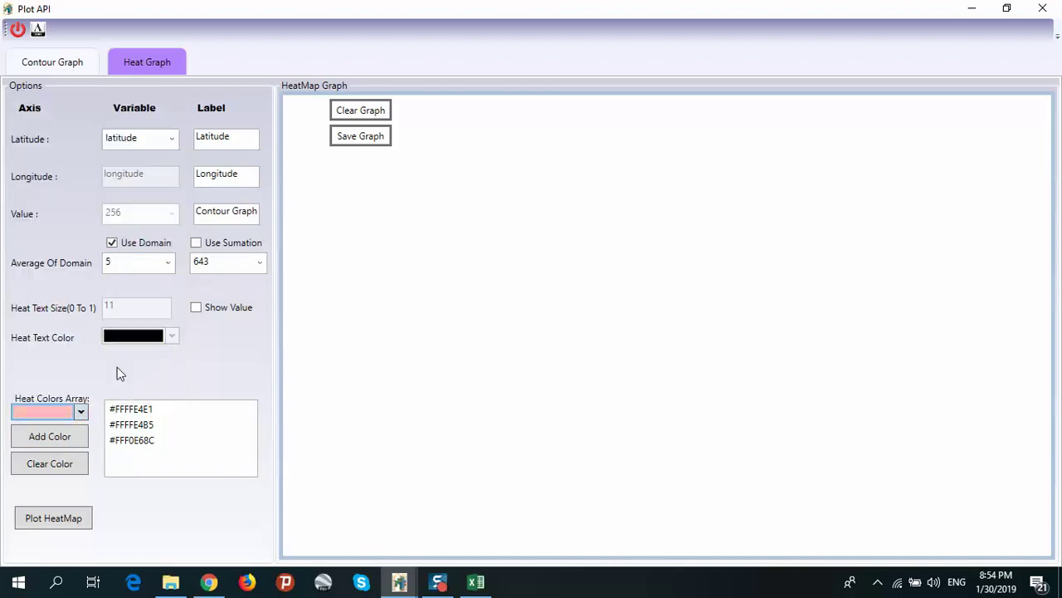
click(63, 441)
Add the dark salmon #FFE9967A to the heat colors array and plot the heat map
click(80, 412)
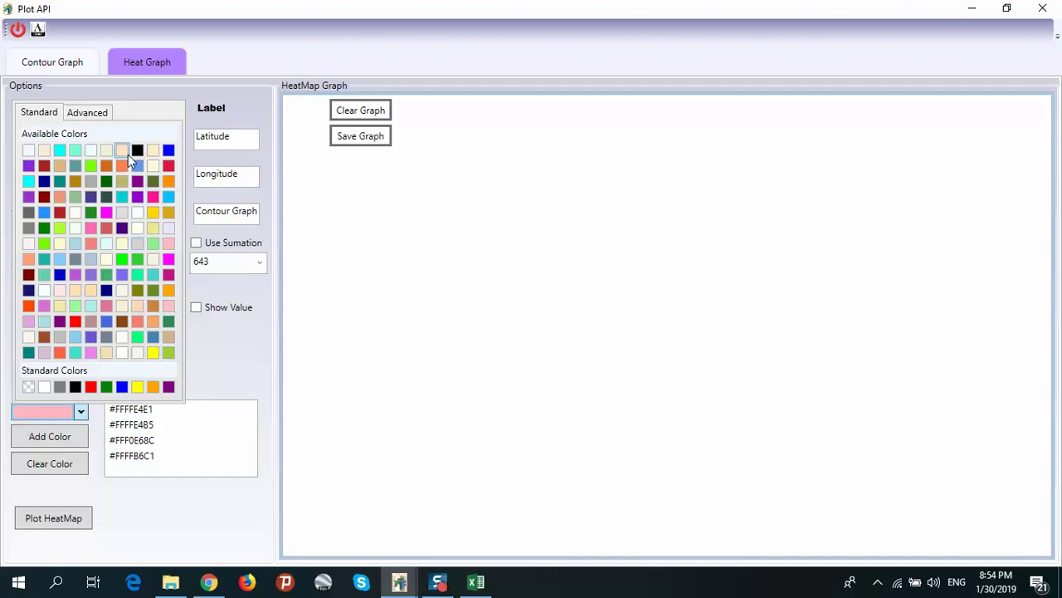
click(60, 197)
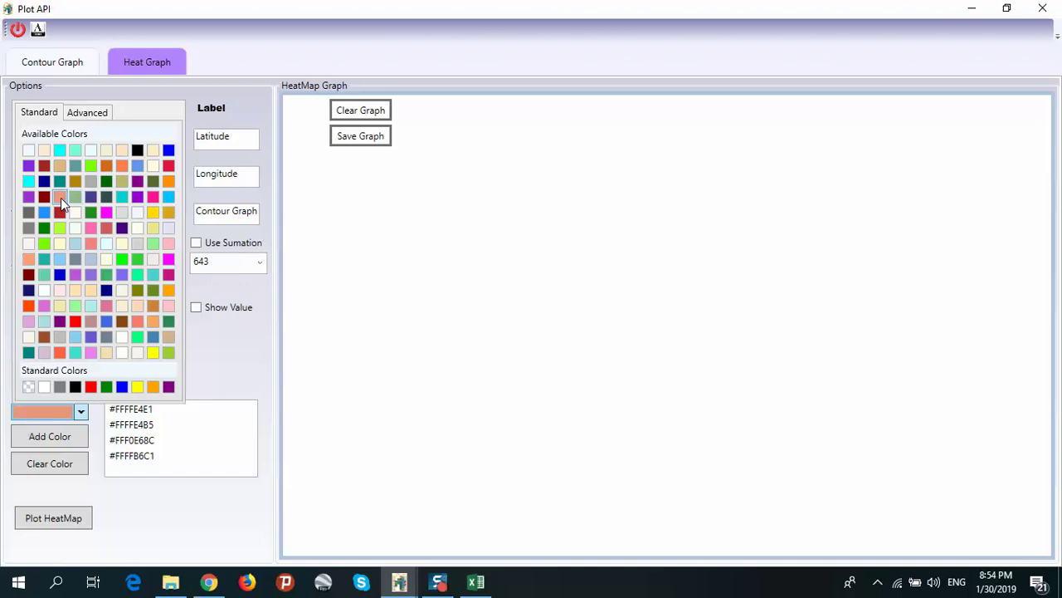
click(28, 436)
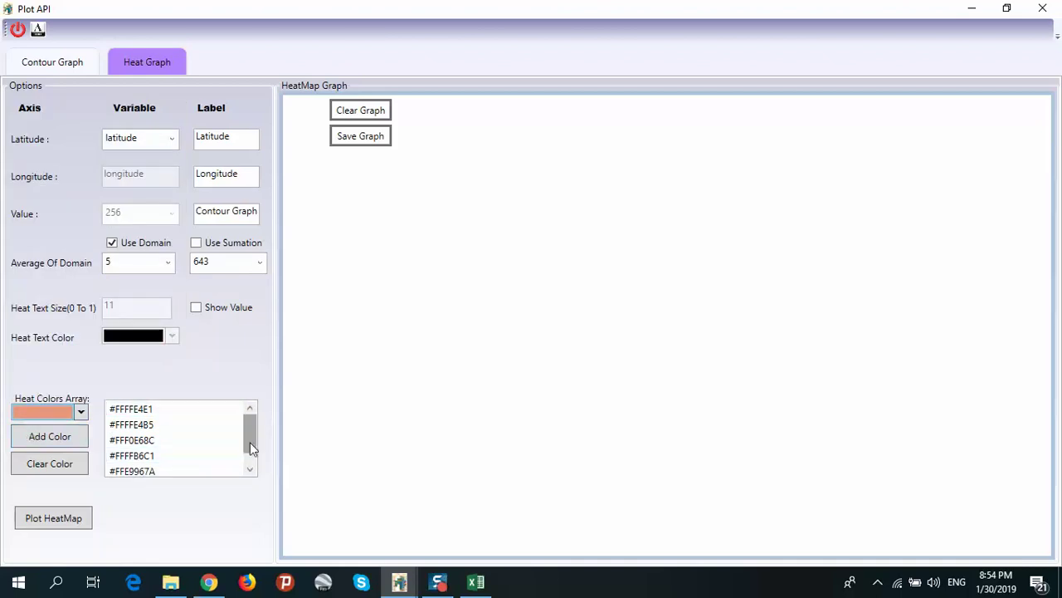
drag(252, 451, 247, 462)
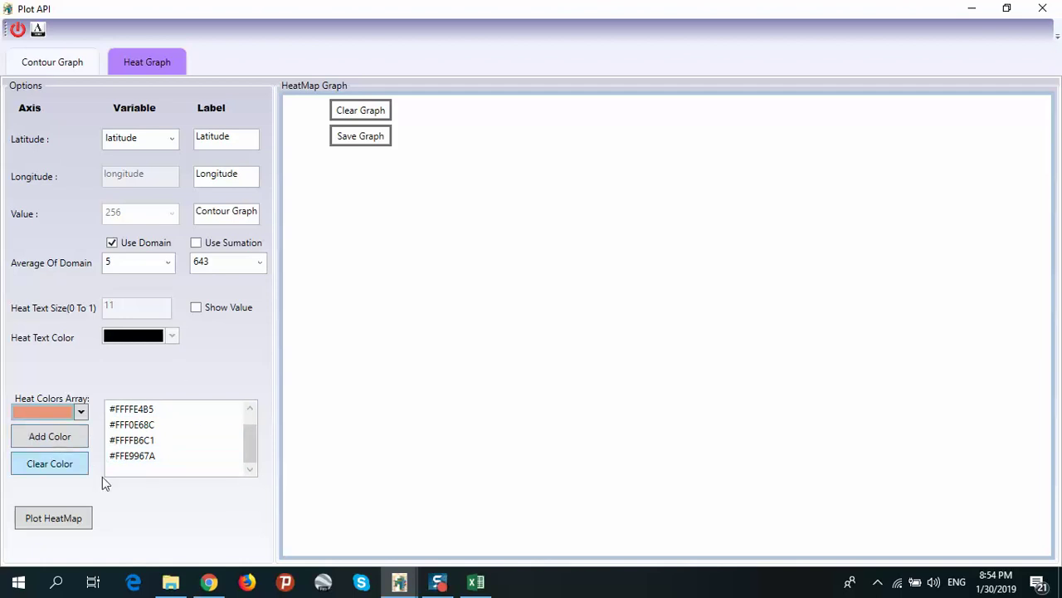
click(55, 520)
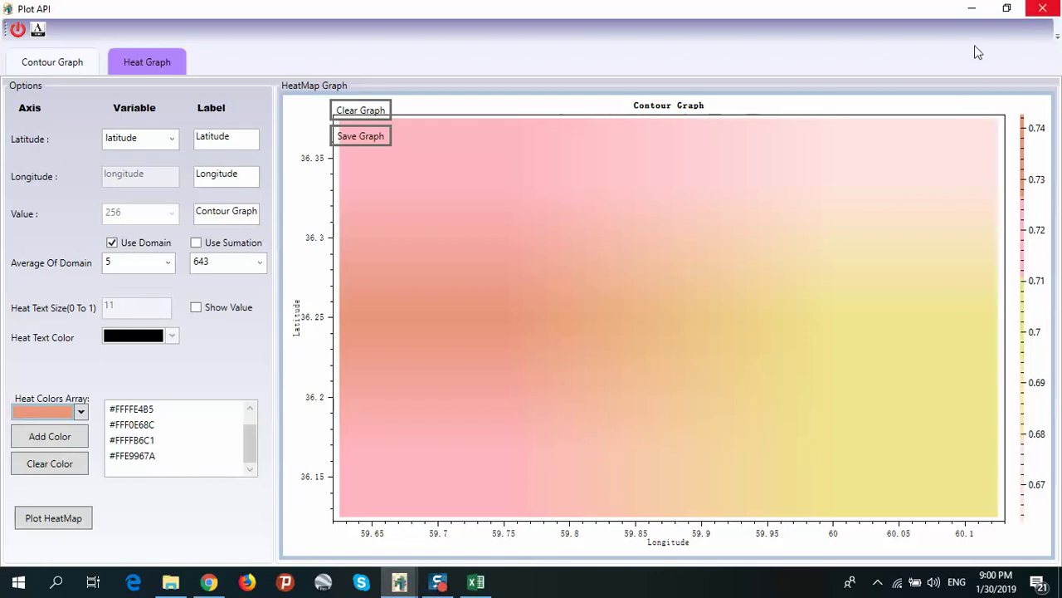
Minimize the plot window and view the Grid Number Calculator from the Netcdf-Extractor main window, then close the calculator
click(972, 14)
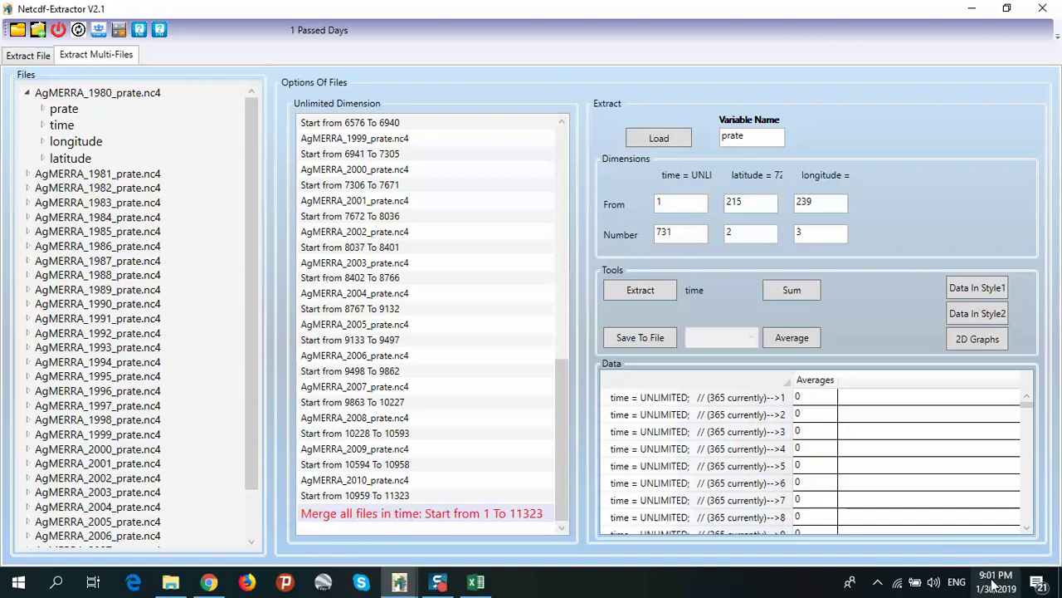
click(117, 34)
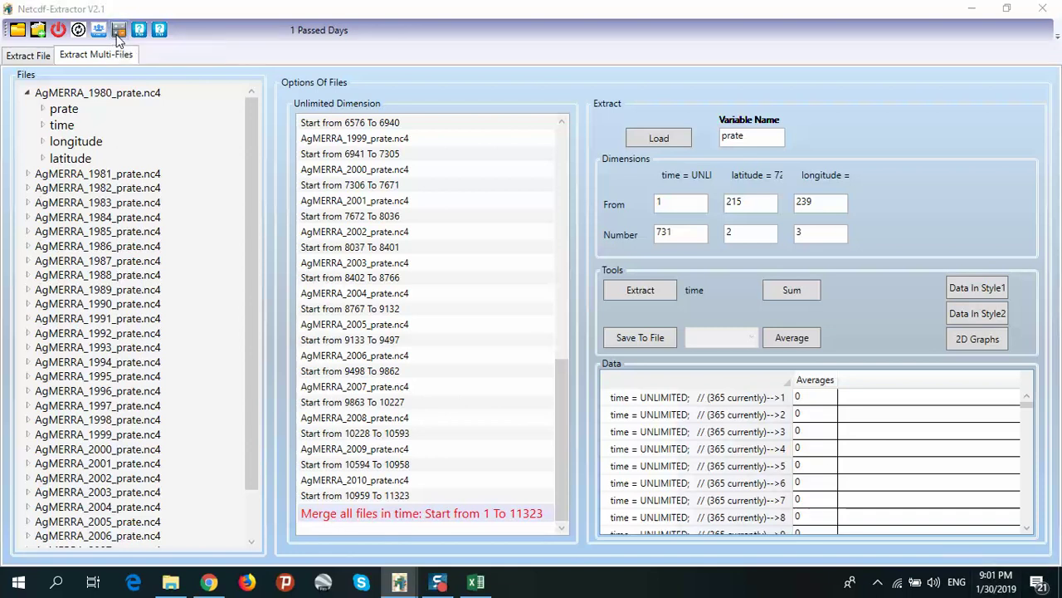
drag(165, 55, 509, 94)
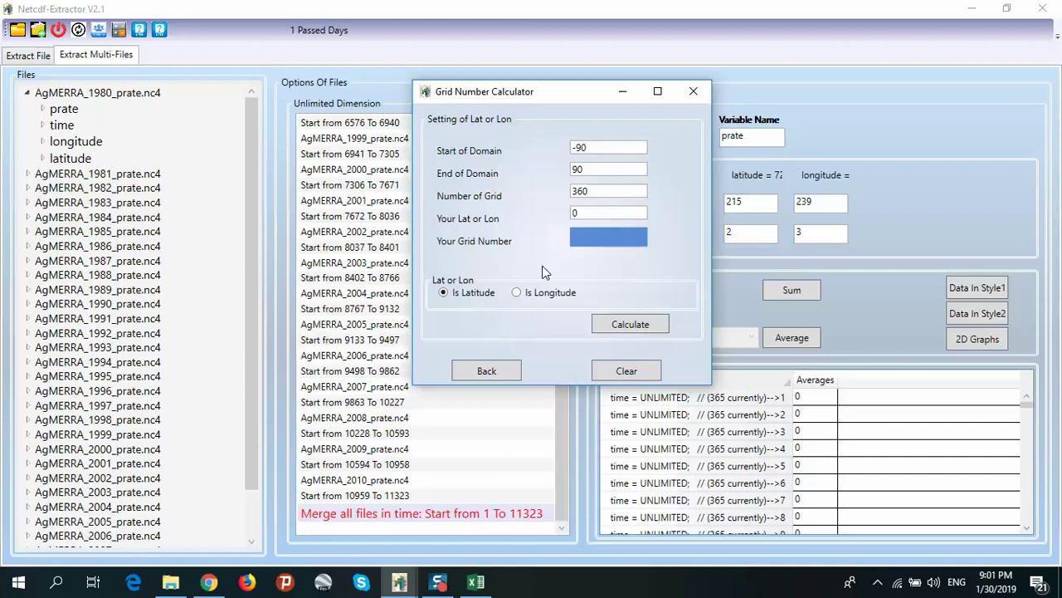
click(693, 91)
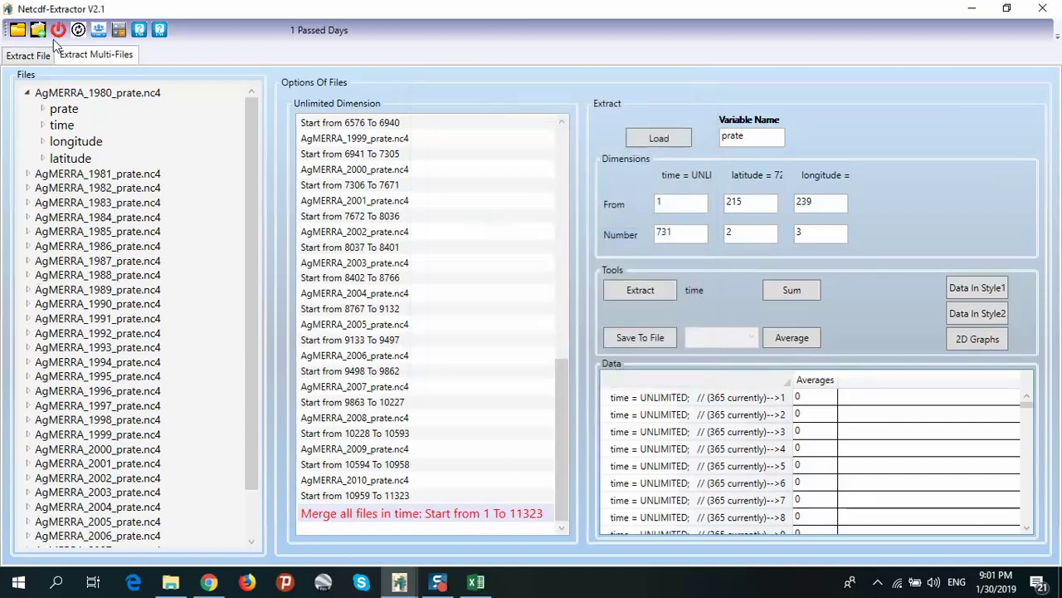